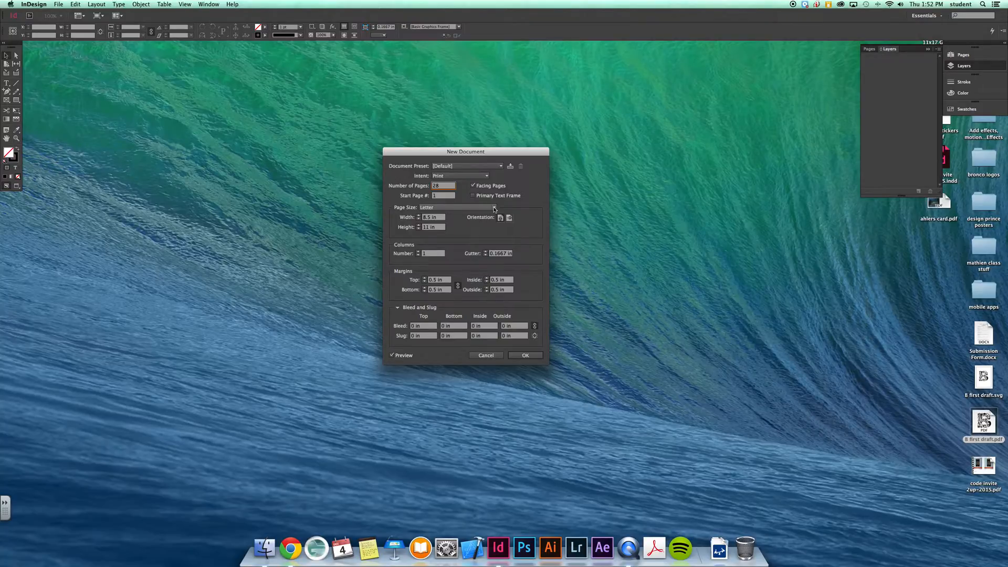
Set the new document's page size to Letter - Half in landscape orientation.
{"action": "left_click", "coordinate": [493, 209]}
{"action": "left_click", "coordinate": [494, 208]}
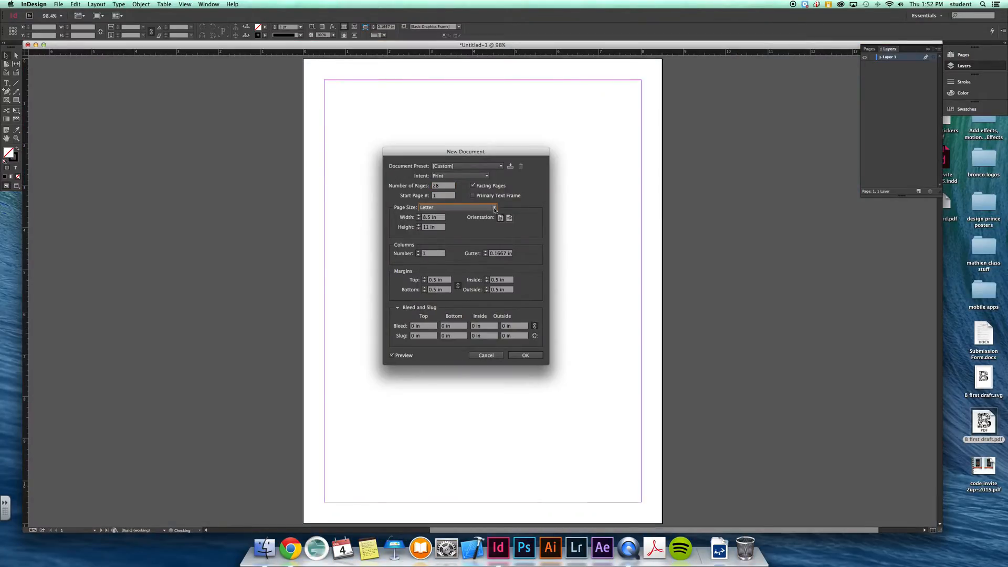
{"action": "left_click", "coordinate": [494, 209]}
{"action": "left_click", "coordinate": [456, 235]}
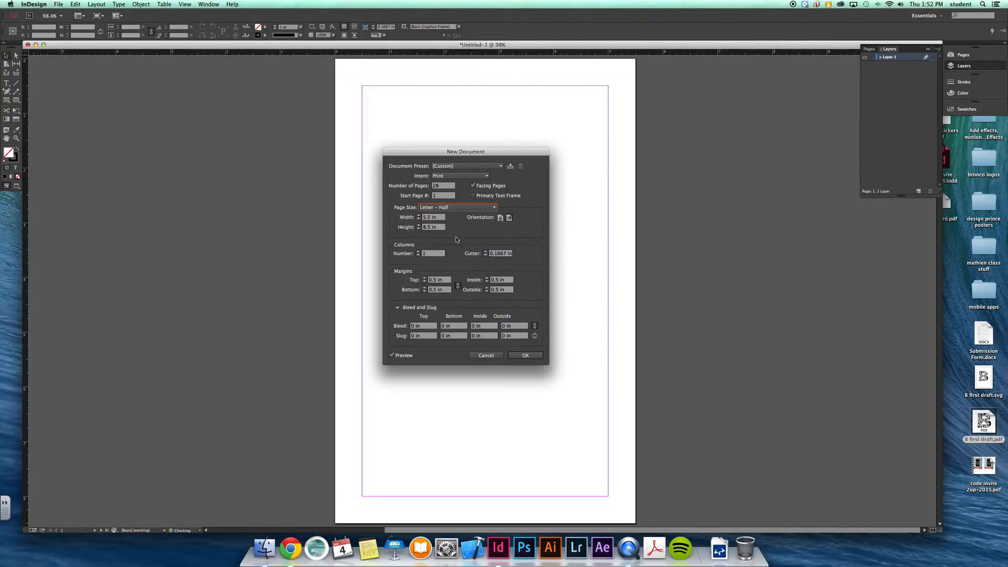
{"action": "left_click", "coordinate": [509, 219]}
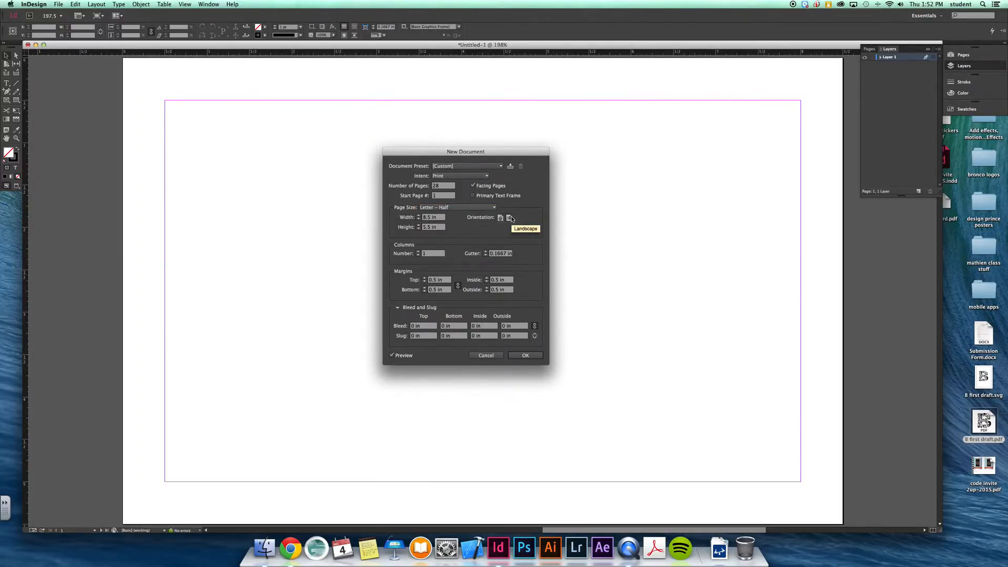
Set all four page margins to 0.25 in and create the document.
{"action": "left_click", "coordinate": [424, 282]}
{"action": "left_click", "coordinate": [424, 282]}
{"action": "left_click", "coordinate": [425, 282]}
{"action": "left_click", "coordinate": [424, 282]}
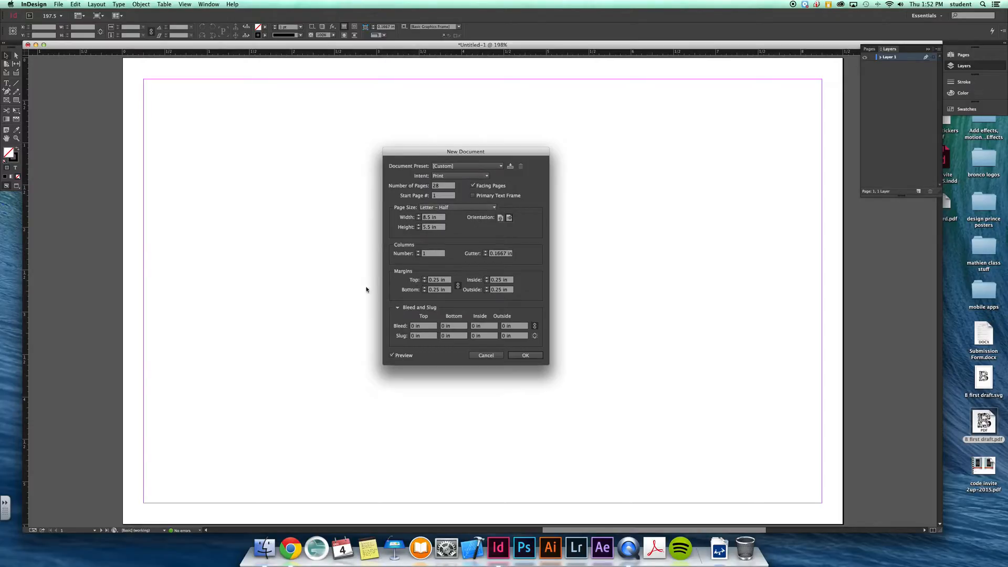
{"action": "left_click", "coordinate": [531, 356]}
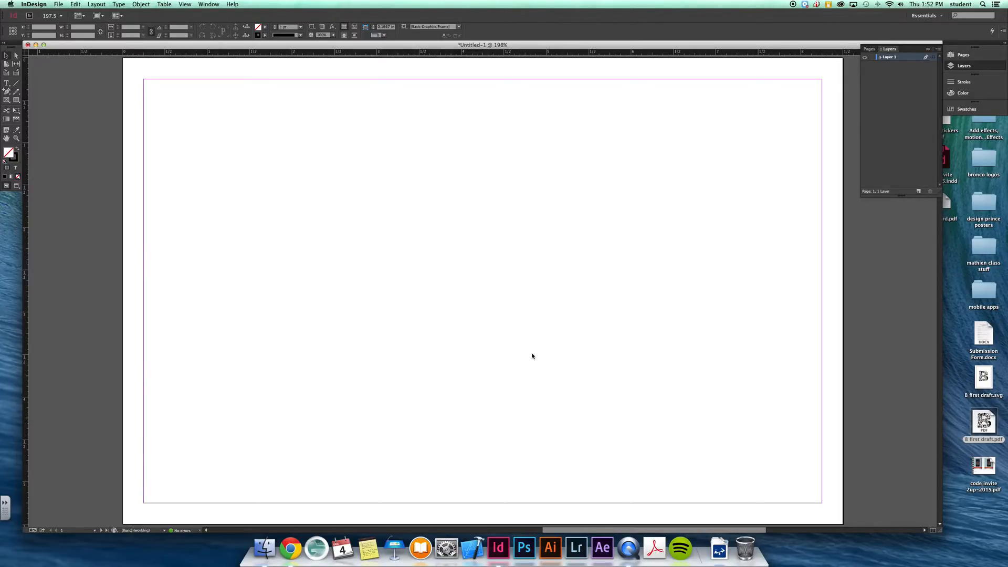
Dismiss the What's New window and look over the spreads of the new document.
{"action": "key", "text": "super+minus"}
{"action": "key", "text": "super+minus"}
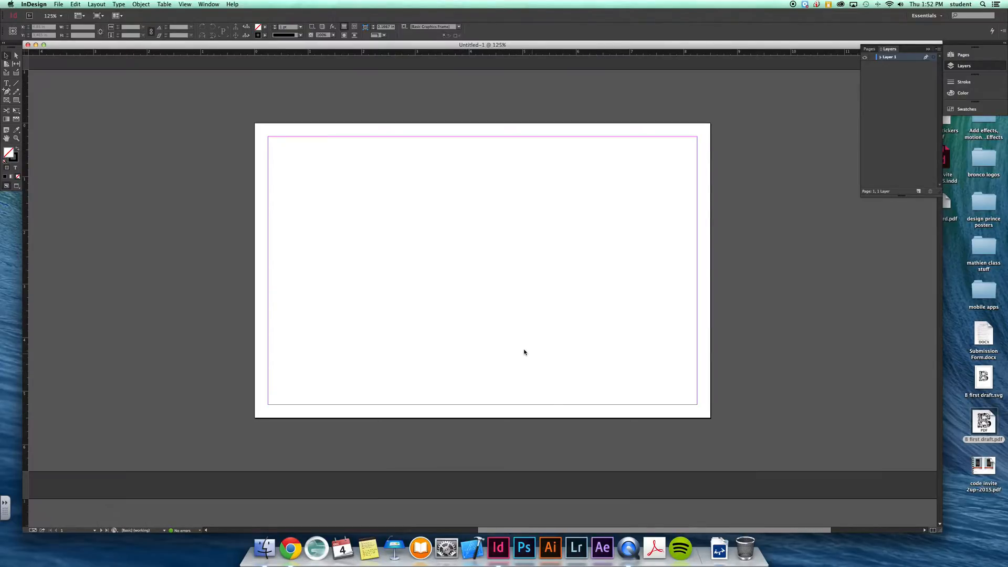
{"action": "scroll", "coordinate": [524, 350], "scroll_direction": "down", "scroll_amount": 9}
{"action": "key", "text": "super+minus"}
{"action": "key", "text": "super+minus"}
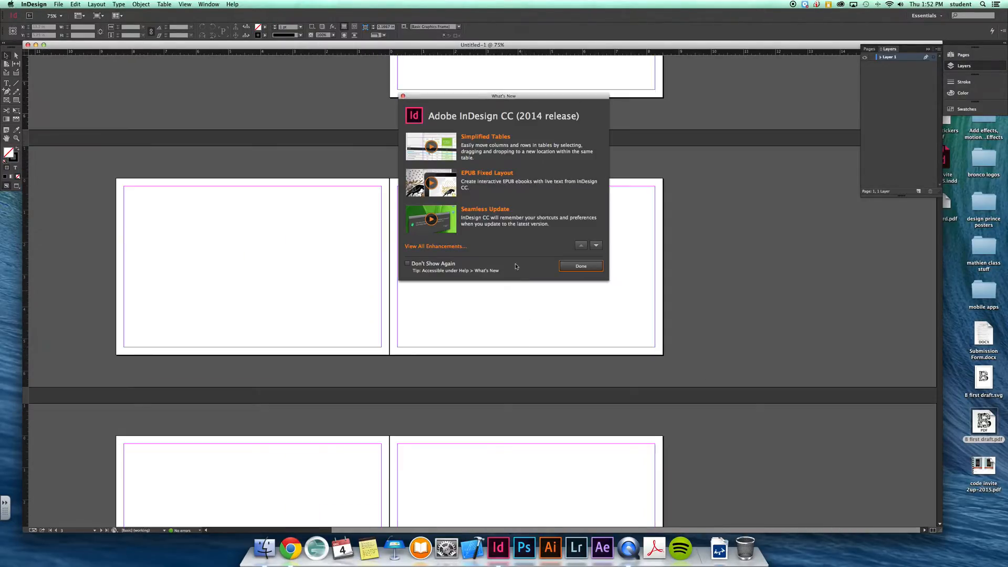
{"action": "left_click", "coordinate": [403, 96]}
{"action": "scroll", "coordinate": [470, 235], "scroll_direction": "down", "scroll_amount": 5}
{"action": "scroll", "coordinate": [471, 235], "scroll_direction": "down", "scroll_amount": 10}
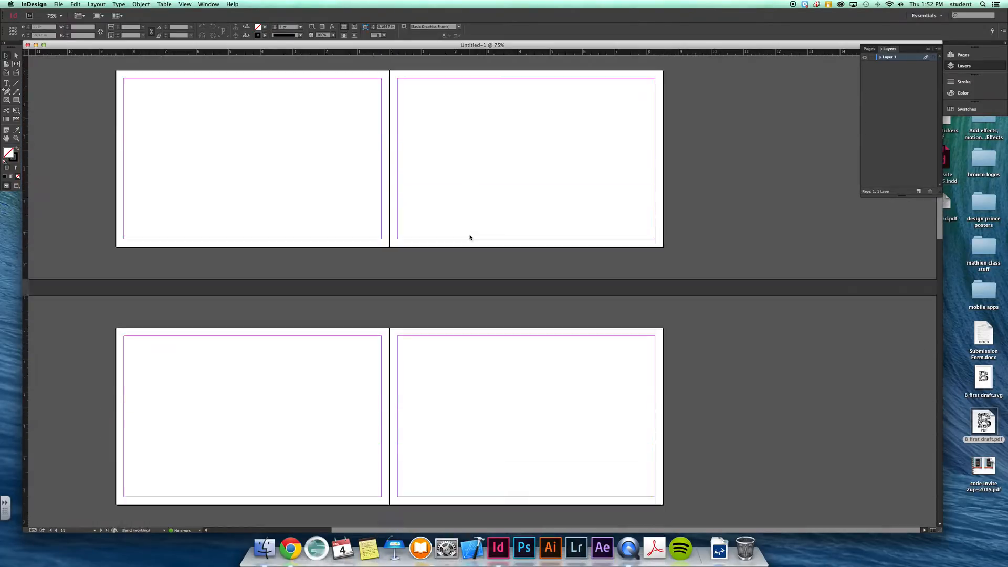
{"action": "scroll", "coordinate": [470, 237], "scroll_direction": "up", "scroll_amount": 15}
Show the page thumbnails in a taller list, visit spread 24-25 and return to page 1.
{"action": "left_click", "coordinate": [963, 55]}
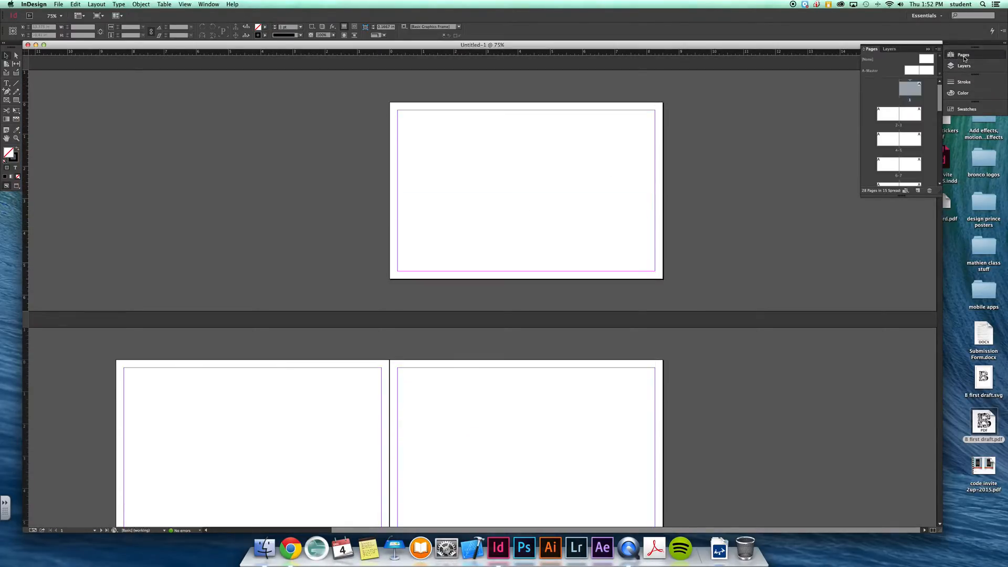
{"action": "left_click_drag", "start_coordinate": [941, 190], "coordinate": [941, 286]}
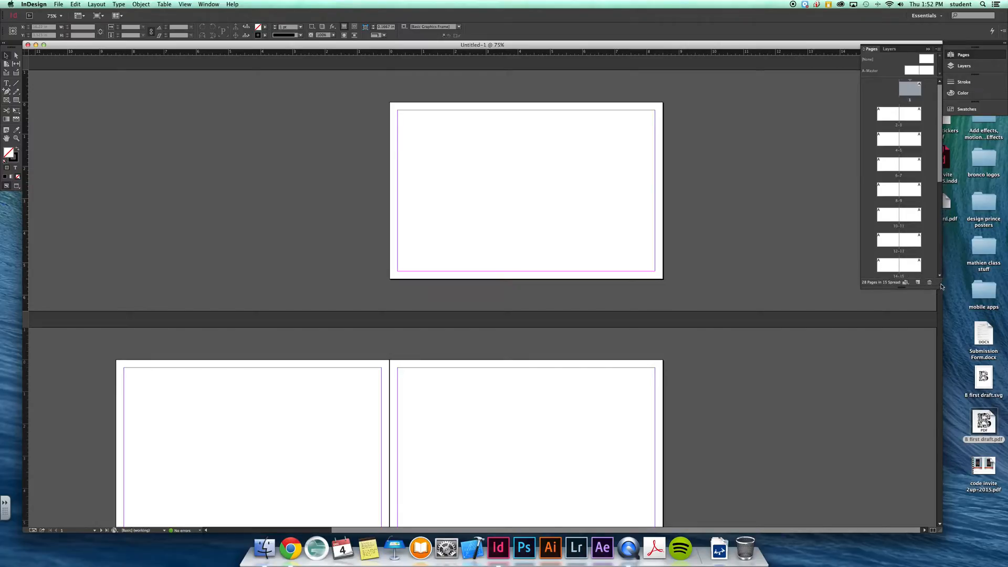
{"action": "scroll", "coordinate": [885, 175], "scroll_direction": "down", "scroll_amount": 5}
{"action": "double_click", "coordinate": [910, 234]}
{"action": "double_click", "coordinate": [913, 209]}
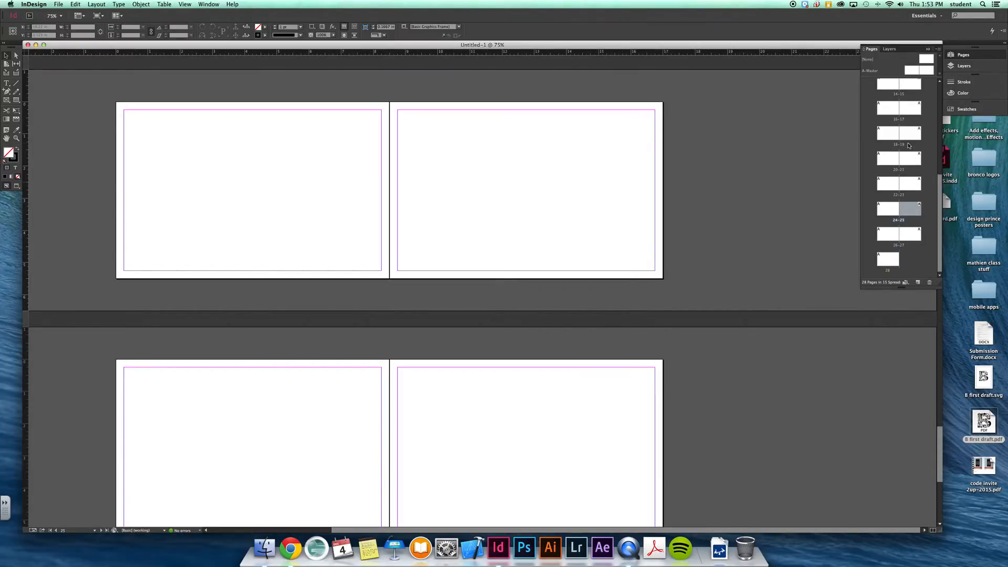
{"action": "scroll", "coordinate": [902, 112], "scroll_direction": "up", "scroll_amount": 5}
{"action": "double_click", "coordinate": [904, 96]}
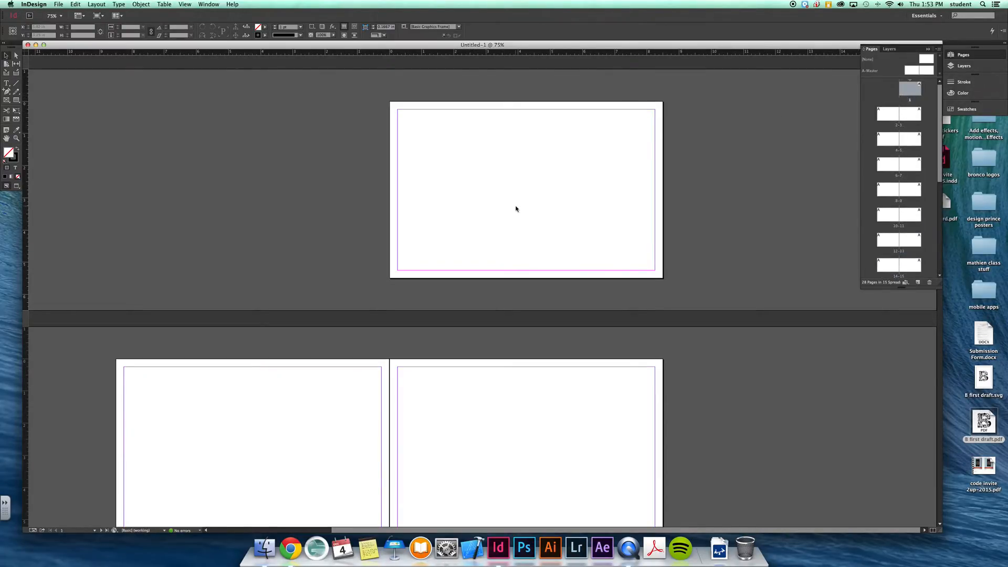
Add a text frame reading "front cover" in the upper middle of page 1.
{"action": "key", "text": "t"}
{"action": "left_click_drag", "start_coordinate": [477, 162], "coordinate": [570, 192]}
{"action": "type", "text": "fri"}
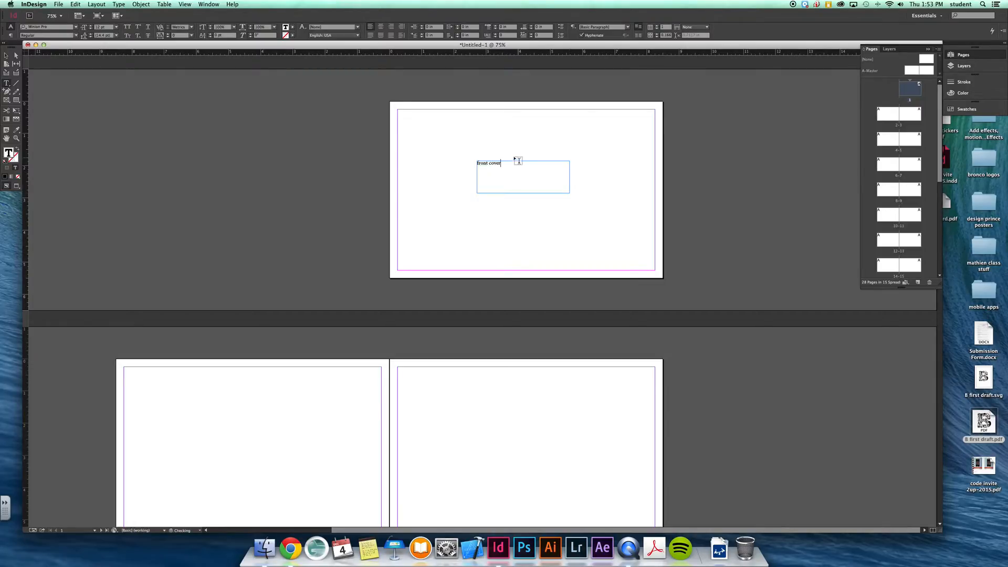
{"action": "left_click", "coordinate": [6, 55]}
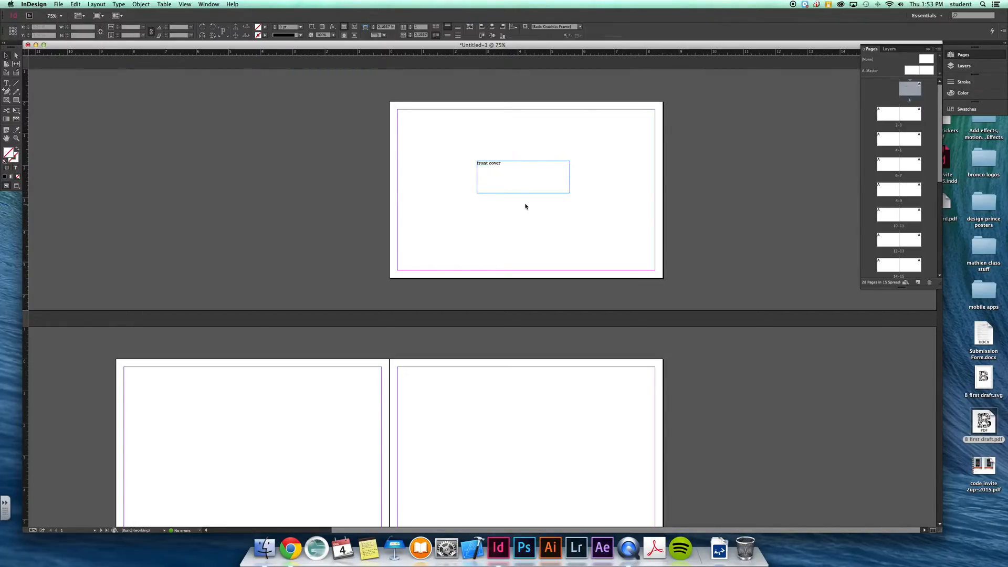
Shorten the "front cover" text frame and duplicate it onto pages 2 and 3.
{"action": "left_click_drag", "start_coordinate": [524, 193], "coordinate": [235, 463]}
{"action": "scroll", "coordinate": [252, 420], "scroll_direction": "down", "scroll_amount": 5}
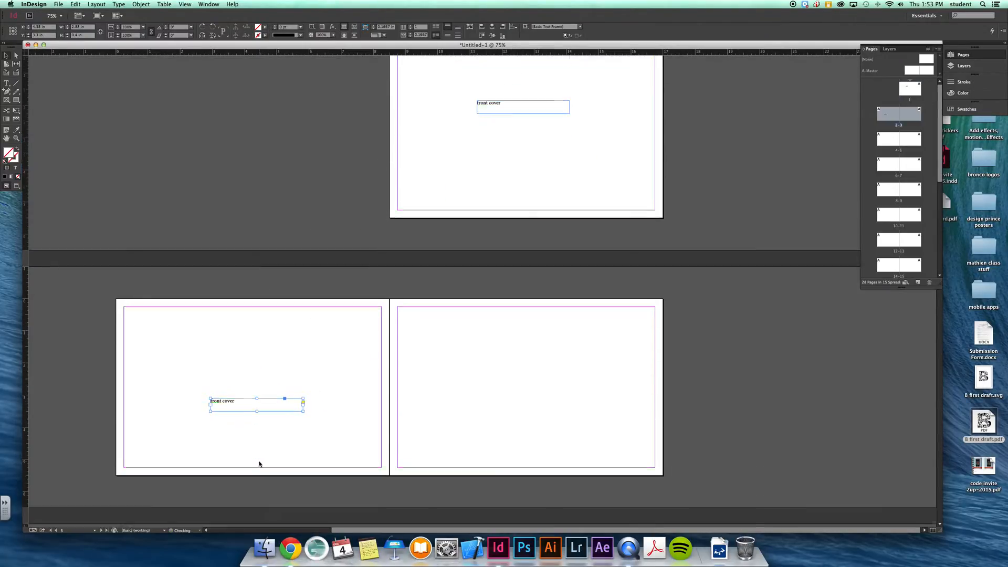
{"action": "left_click_drag", "start_coordinate": [225, 316], "coordinate": [507, 313]}
Replace the text of the copied label on page 2 with "filler".
{"action": "left_click", "coordinate": [7, 83]}
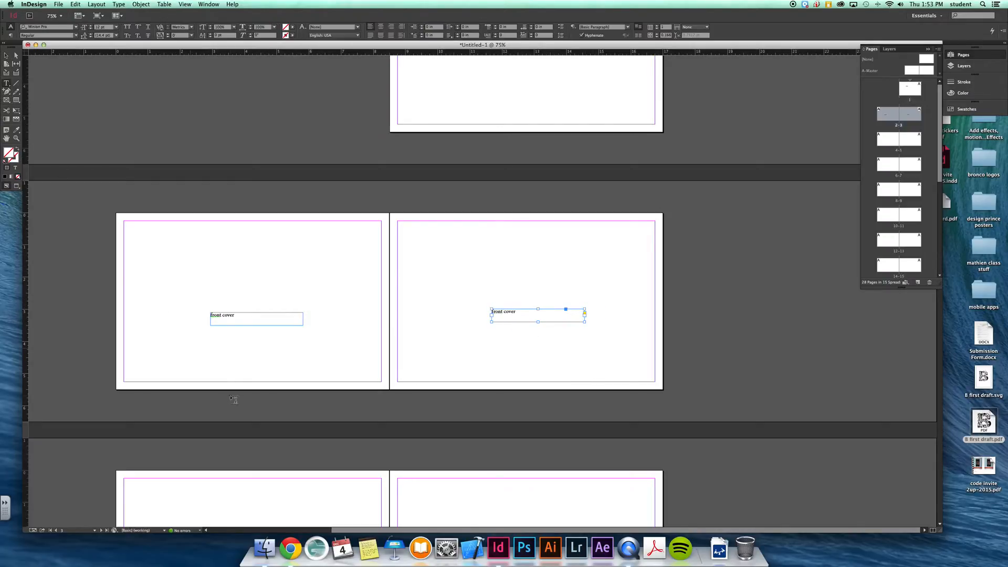
{"action": "left_click", "coordinate": [219, 316]}
{"action": "triple_click", "coordinate": [215, 316]}
{"action": "type", "text": "B"}
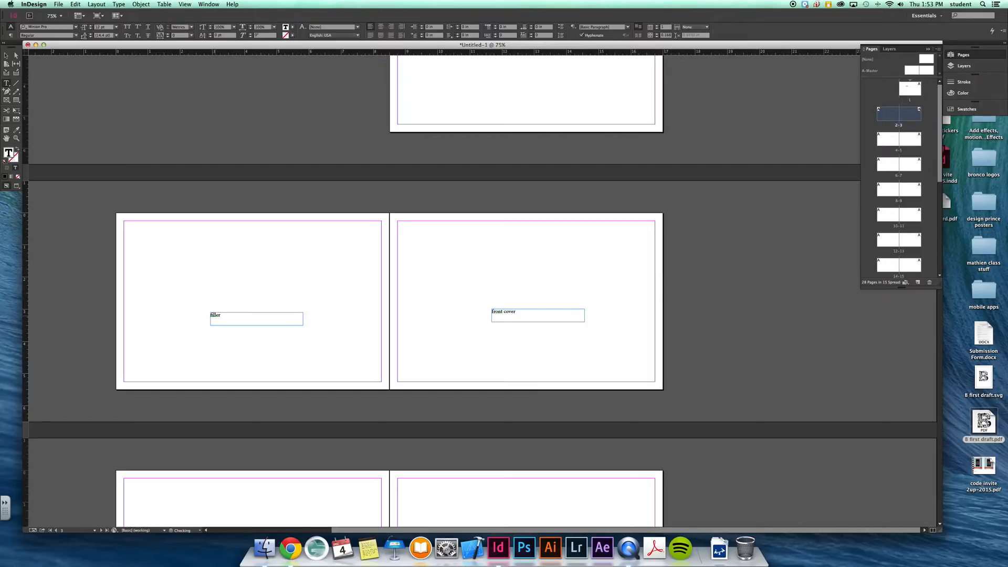
Replace the text of the copied label on page 3 with "title".
{"action": "double_click", "coordinate": [497, 311]}
{"action": "triple_click", "coordinate": [497, 311]}
{"action": "type", "text": "ti"}
{"action": "left_click", "coordinate": [7, 56]}
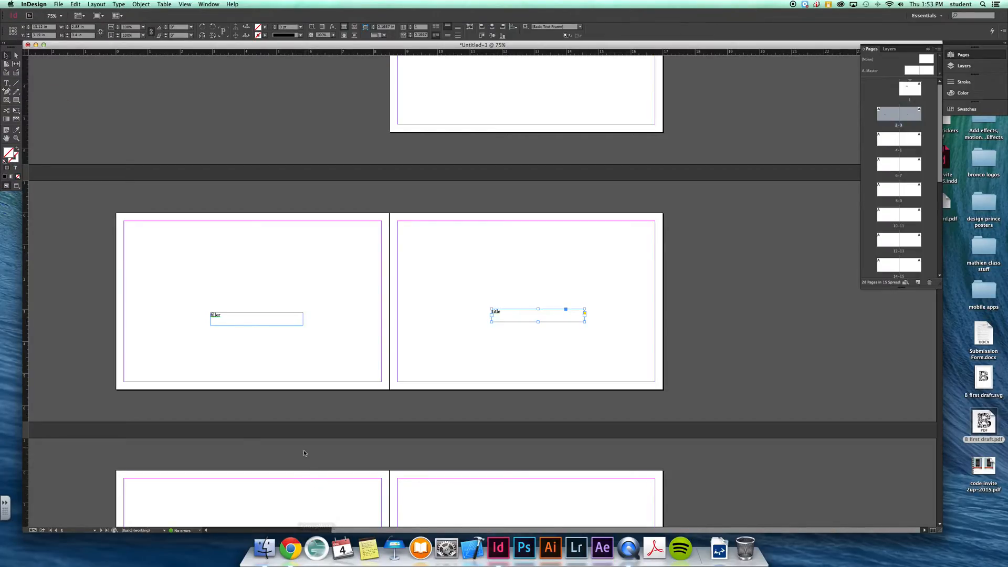
Duplicate the "title" text frame onto page 4 and change the copy's text to "january pic".
{"action": "scroll", "coordinate": [303, 452], "scroll_direction": "down", "scroll_amount": 8}
{"action": "scroll", "coordinate": [472, 157], "scroll_direction": "up", "scroll_amount": 3}
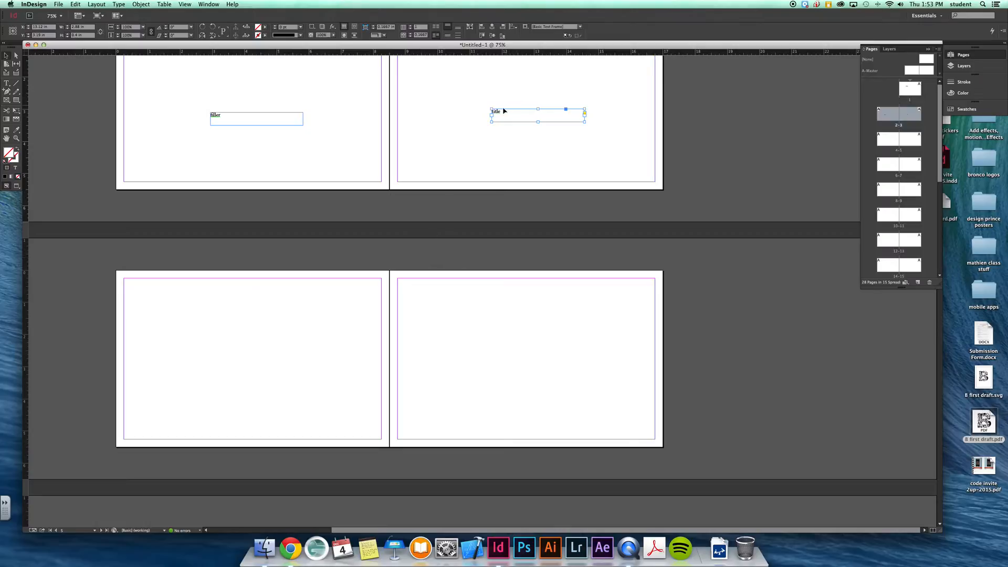
{"action": "left_click_drag", "start_coordinate": [500, 114], "coordinate": [214, 361]}
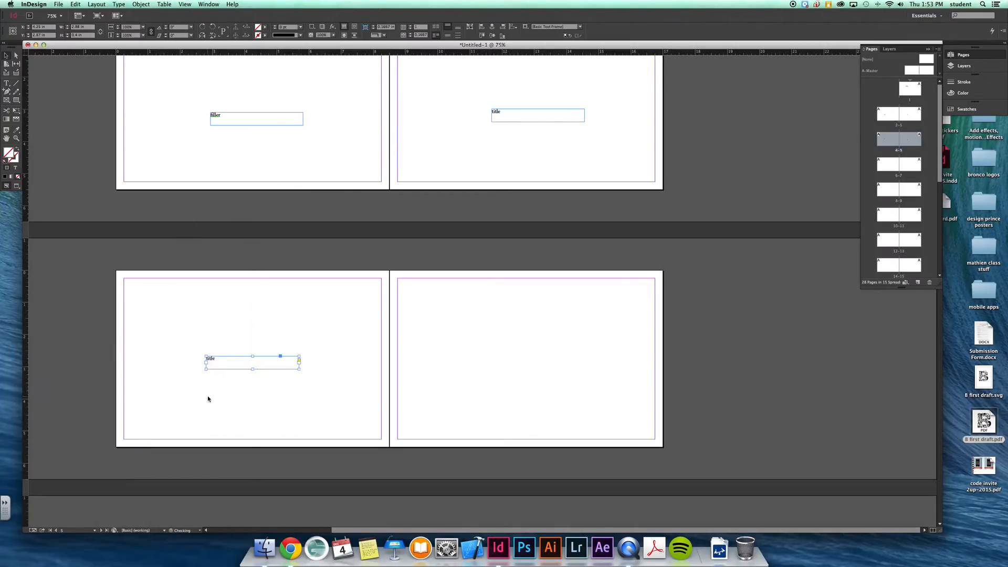
{"action": "left_click", "coordinate": [6, 83]}
{"action": "left_click", "coordinate": [218, 360]}
{"action": "double_click", "coordinate": [211, 359]}
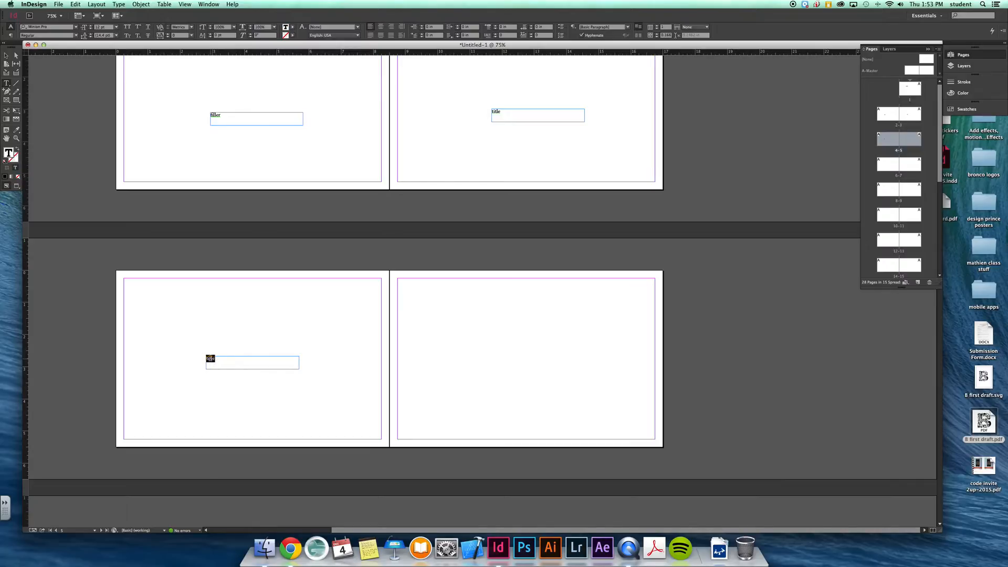
{"action": "type", "text": "january pi"}
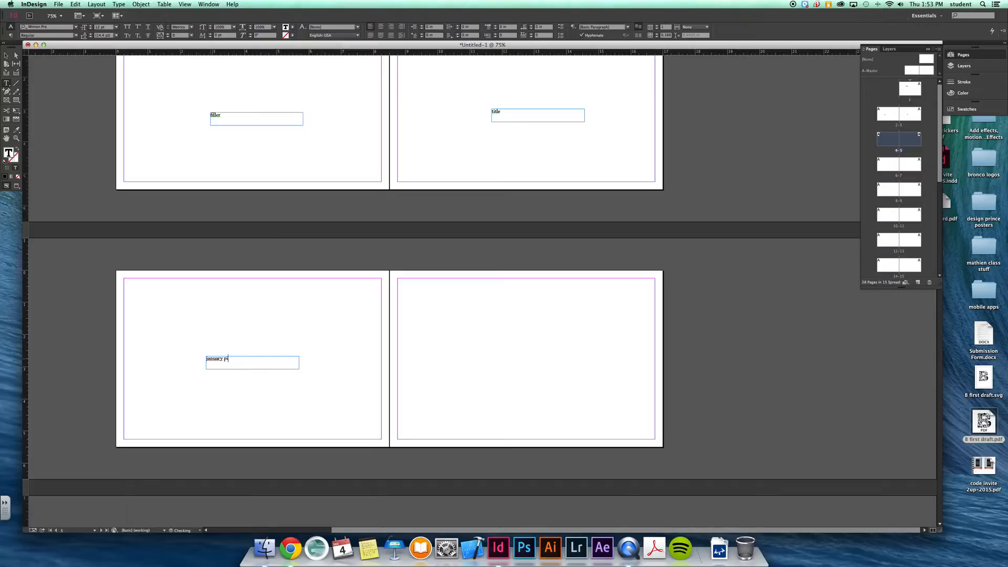
{"action": "left_click", "coordinate": [6, 54]}
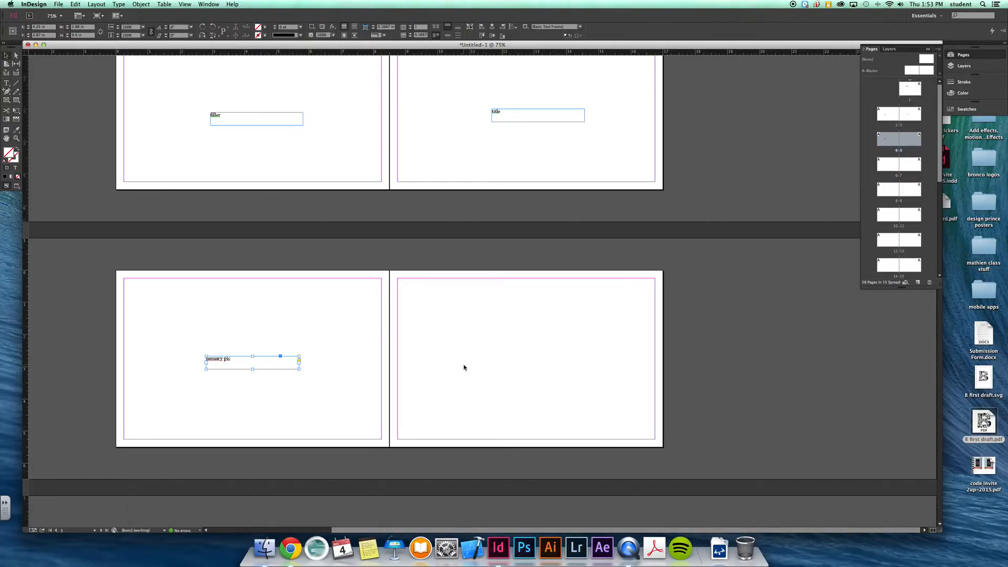
Enlarge the master pages area above the page thumbnails.
{"action": "scroll", "coordinate": [464, 368], "scroll_direction": "down", "scroll_amount": 5}
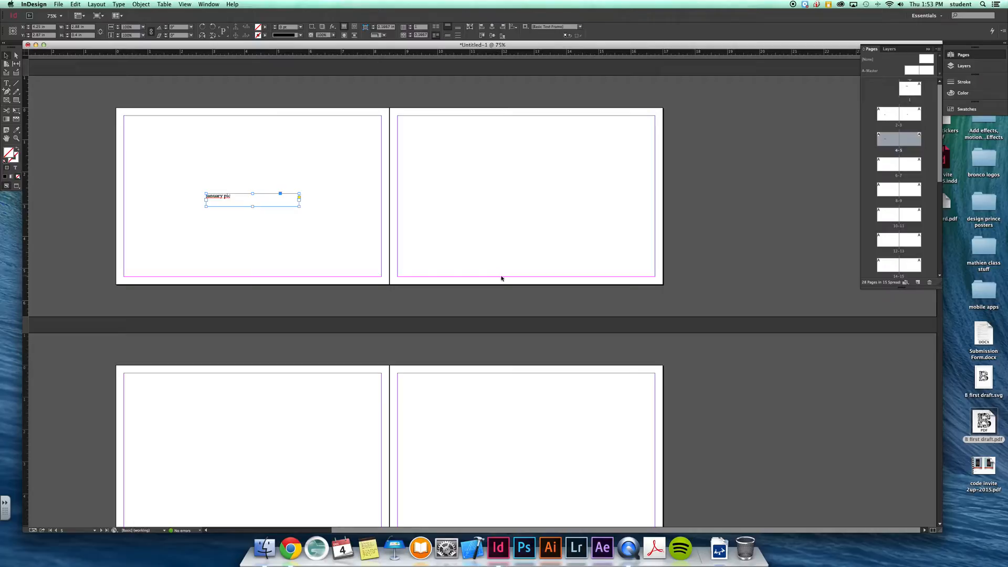
{"action": "scroll", "coordinate": [504, 460], "scroll_direction": "down", "scroll_amount": 5}
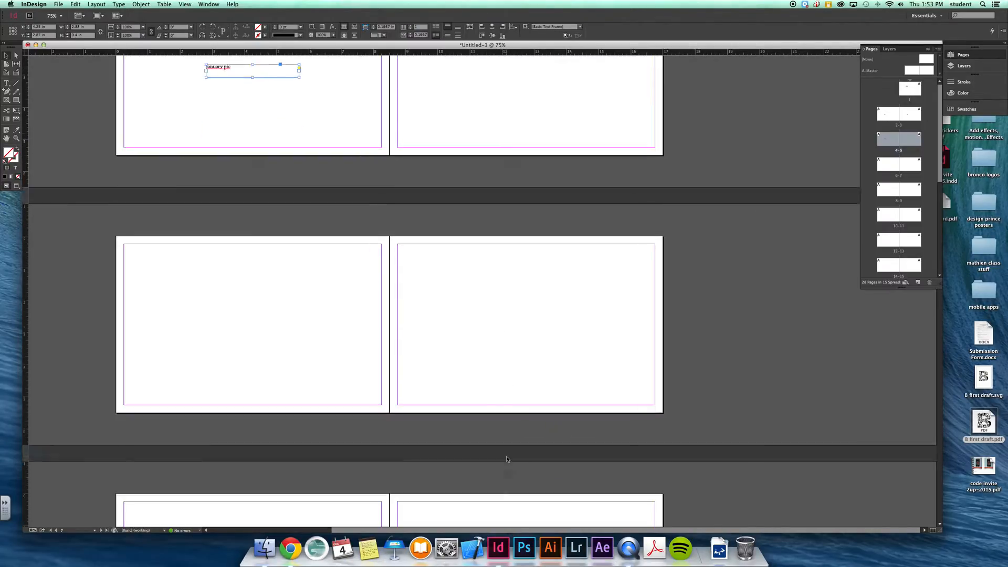
{"action": "scroll", "coordinate": [529, 428], "scroll_direction": "up", "scroll_amount": 5}
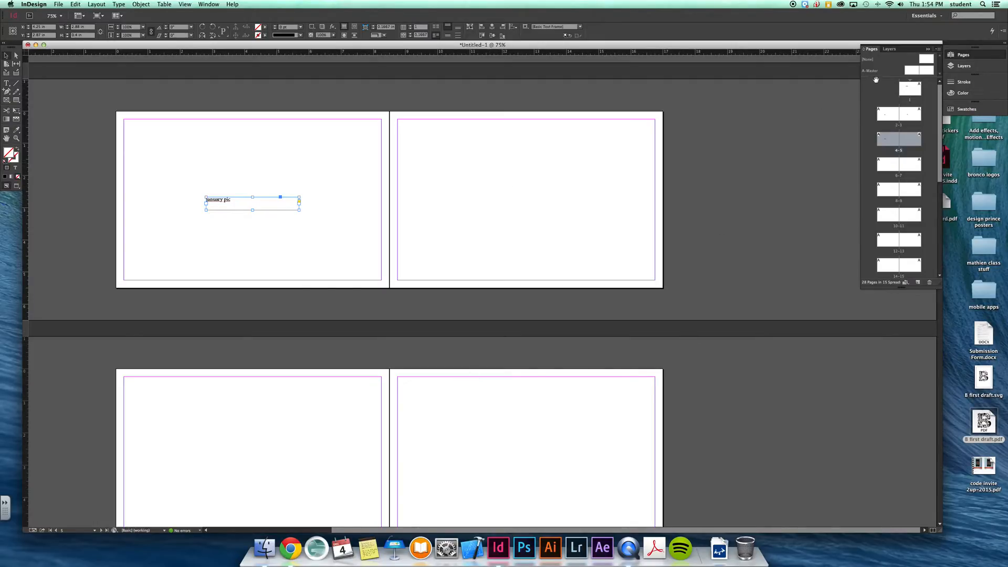
{"action": "left_click_drag", "start_coordinate": [876, 78], "coordinate": [877, 131]}
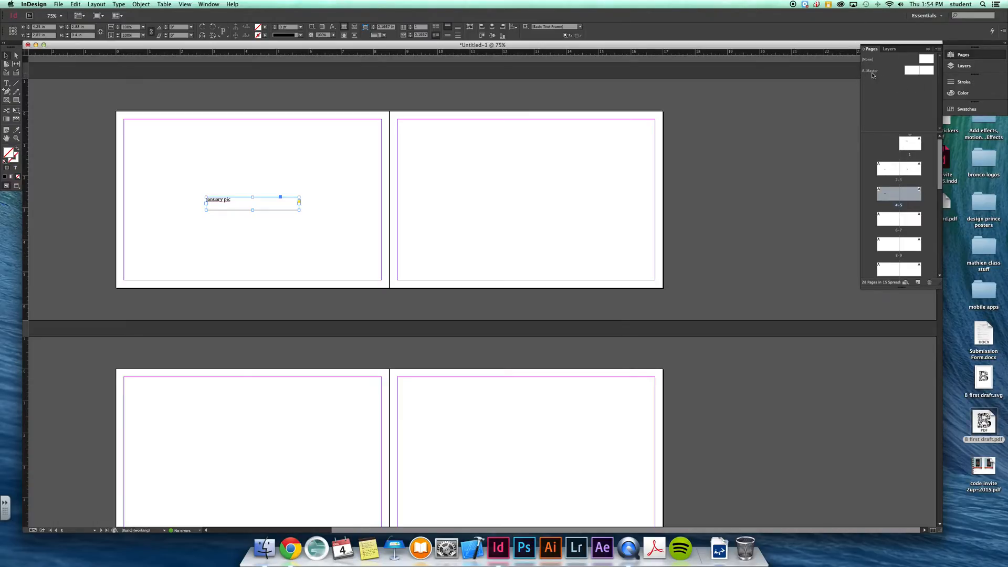
Create a new master named "grid" with 1 page.
{"action": "left_click", "coordinate": [936, 50]}
{"action": "left_click", "coordinate": [893, 87]}
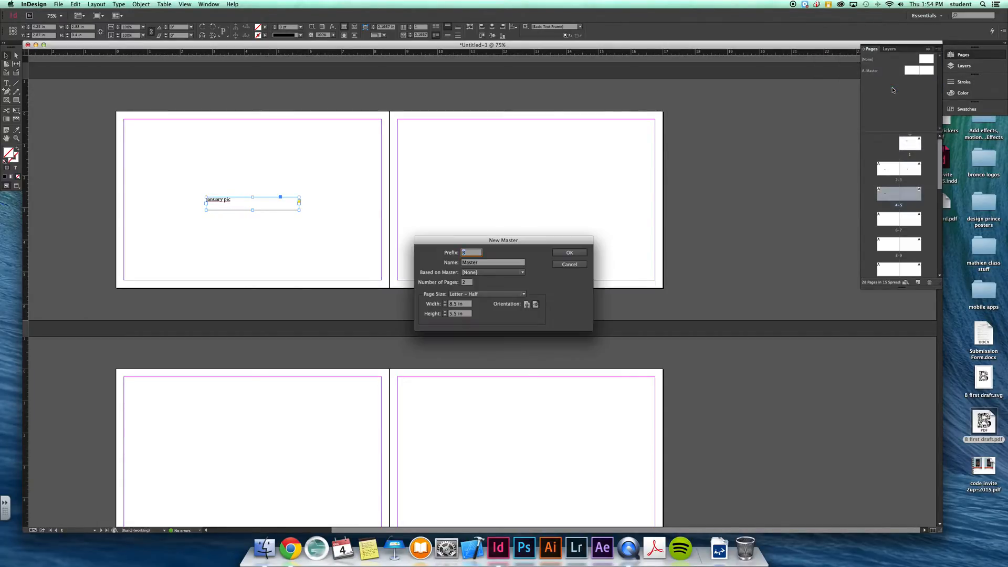
{"action": "key", "text": "Tab"}
{"action": "key", "text": "Tab"}
{"action": "type", "text": "1"}
{"action": "key", "text": "shift+Tab"}
{"action": "type", "text": "grid"}
{"action": "left_click", "coordinate": [567, 253]}
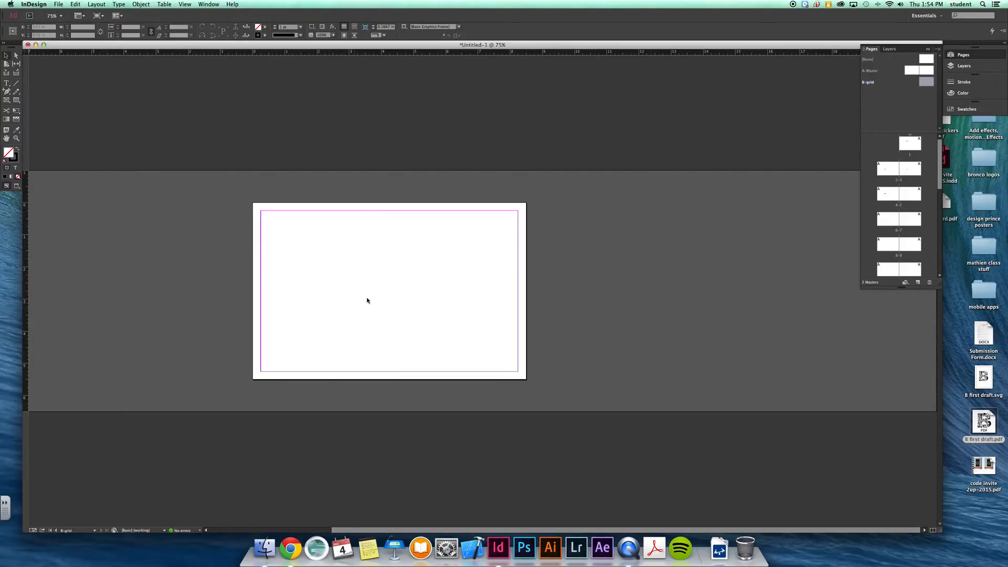
Open the grid master and add a text frame reading "wednesday" in its upper part.
{"action": "double_click", "coordinate": [927, 82]}
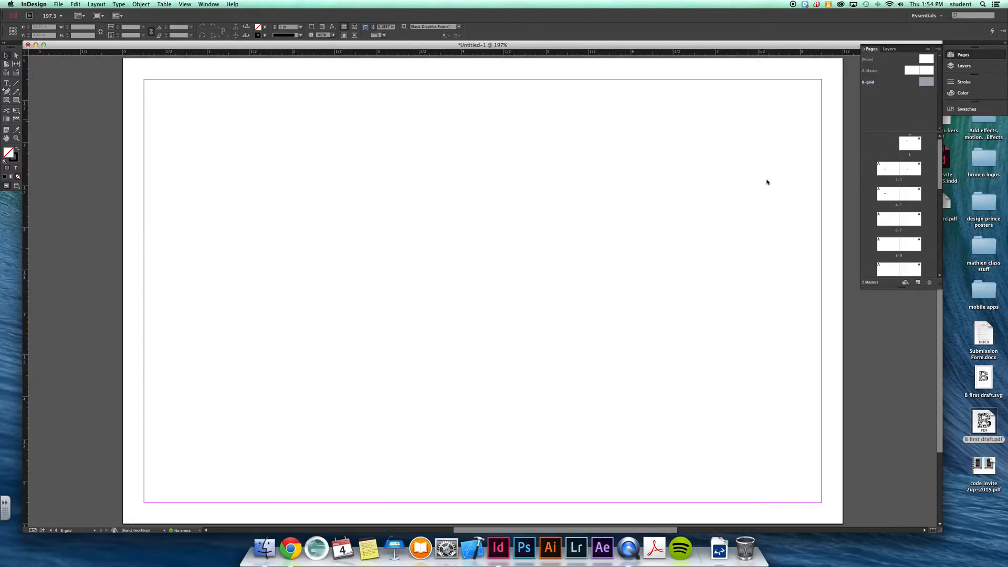
{"action": "key", "text": "super+minus"}
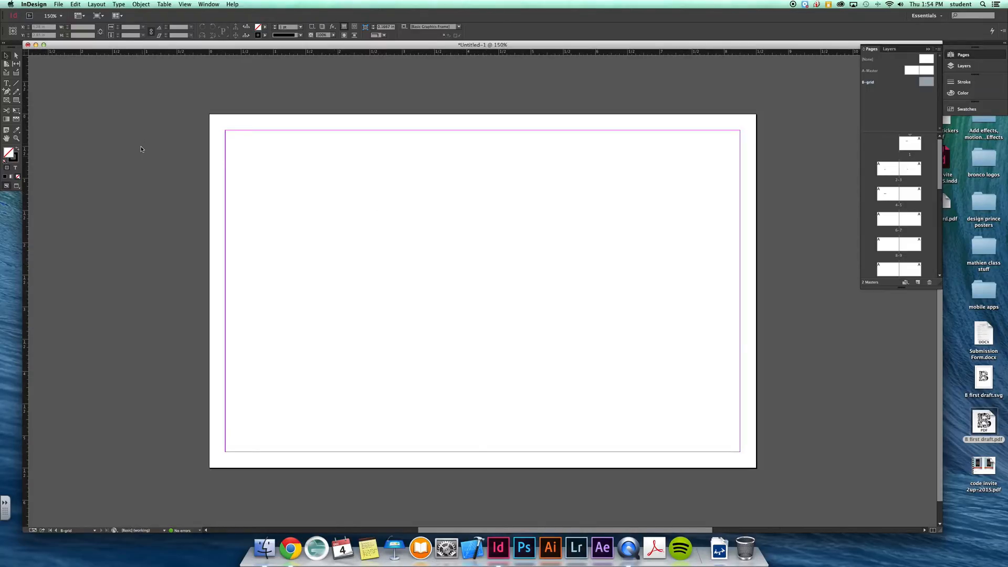
{"action": "left_click", "coordinate": [7, 83]}
{"action": "left_click_drag", "start_coordinate": [314, 198], "coordinate": [469, 240]}
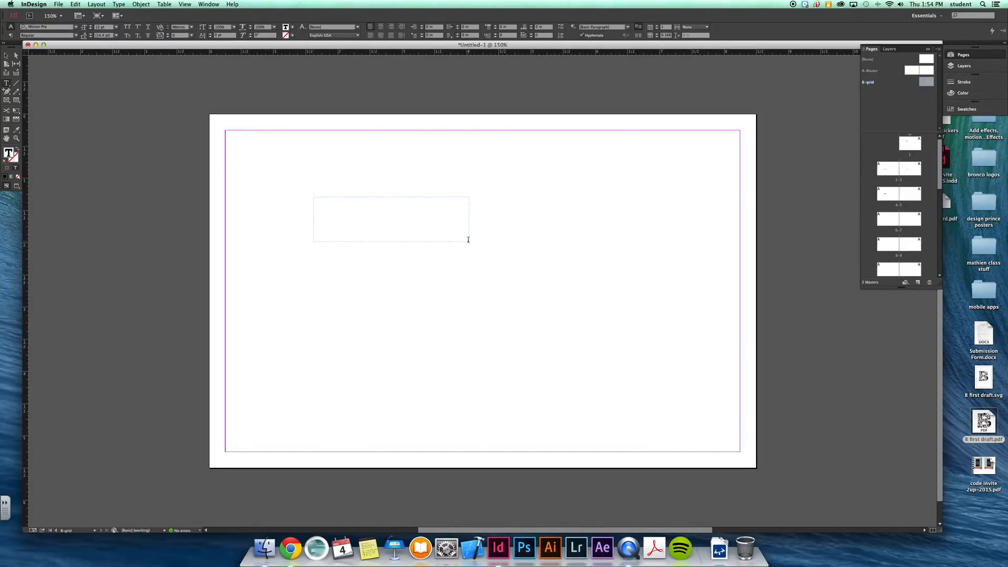
{"action": "type", "text": "wednesday"}
Change the case of the word "wednesday" to UPPERCASE.
{"action": "double_click", "coordinate": [336, 202]}
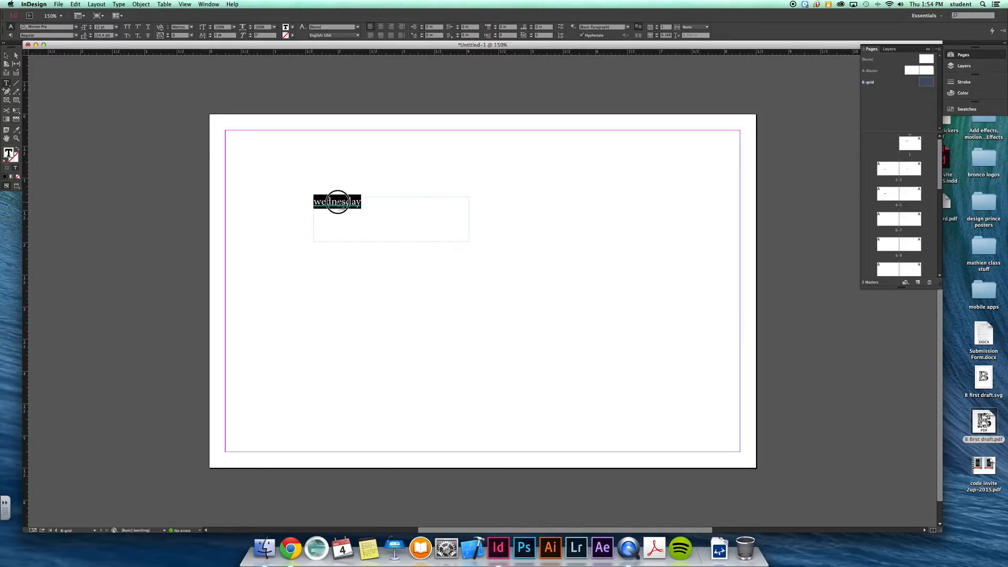
{"action": "left_click", "coordinate": [119, 4]}
{"action": "mouse_move", "coordinate": [173, 117]}
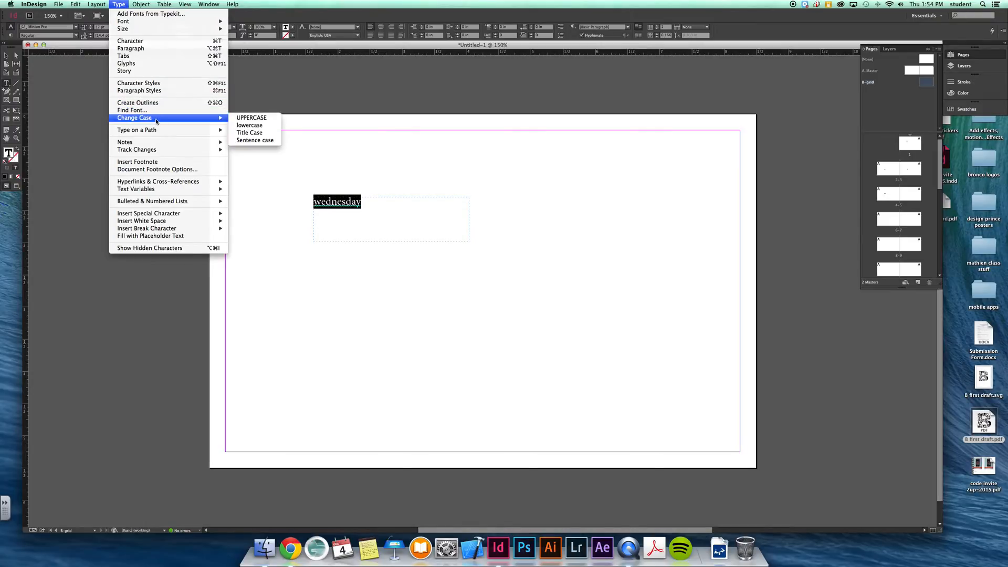
{"action": "left_click", "coordinate": [269, 121]}
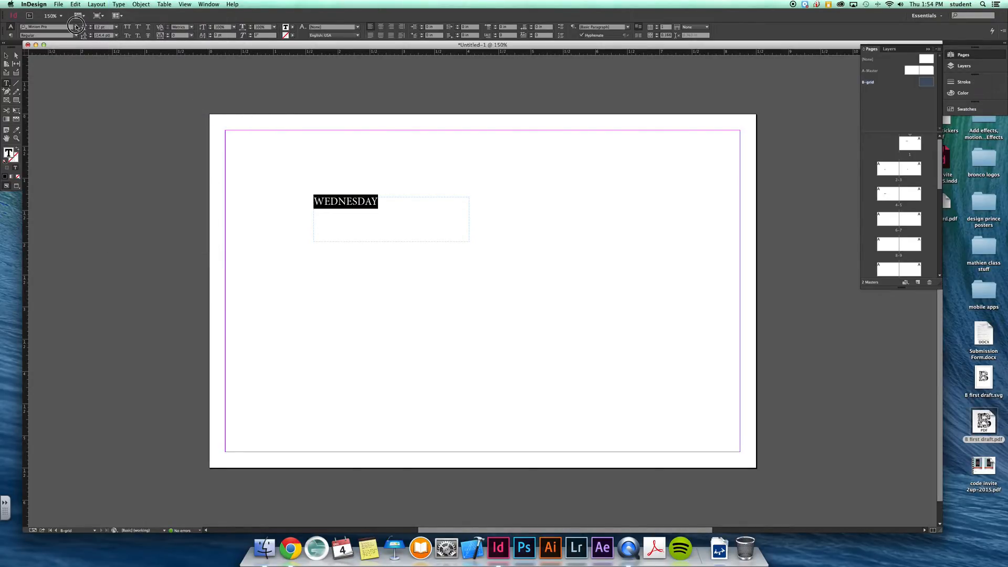
Set the word "WEDNESDAY" in Futura Condensed Medium and center it in its text frame.
{"action": "left_click", "coordinate": [76, 27]}
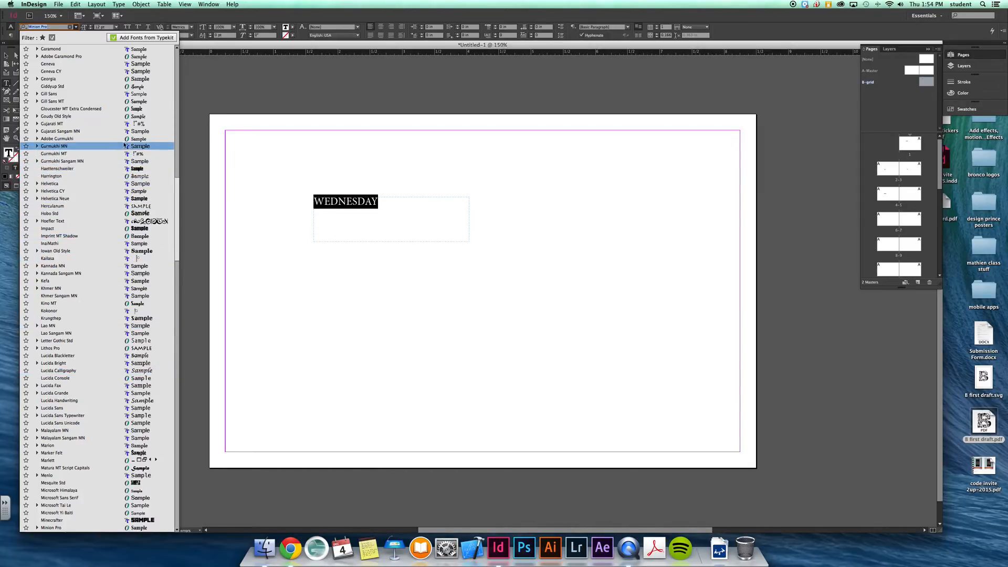
{"action": "scroll", "coordinate": [99, 65], "scroll_direction": "up", "scroll_amount": 7}
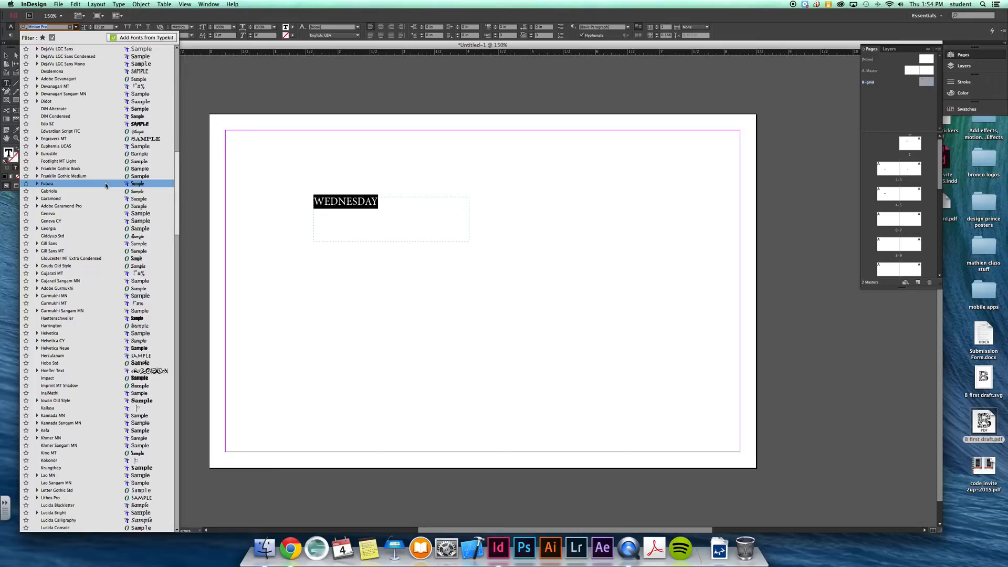
{"action": "left_click", "coordinate": [106, 185]}
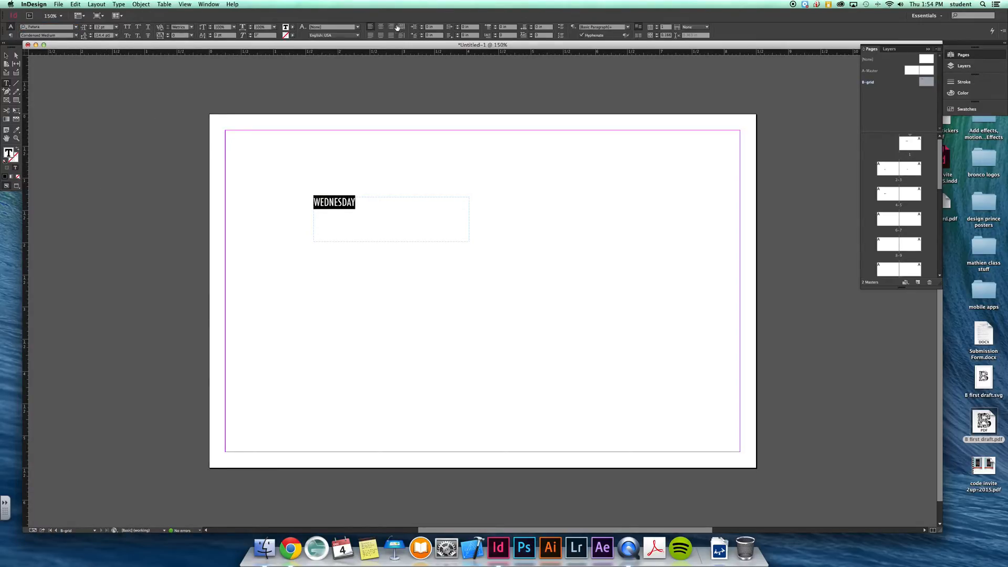
{"action": "left_click", "coordinate": [380, 26]}
Make the text frame 8/7 in wide, shorten it to the text's height, and place it at the upper-left margin corner.
{"action": "left_click", "coordinate": [6, 55]}
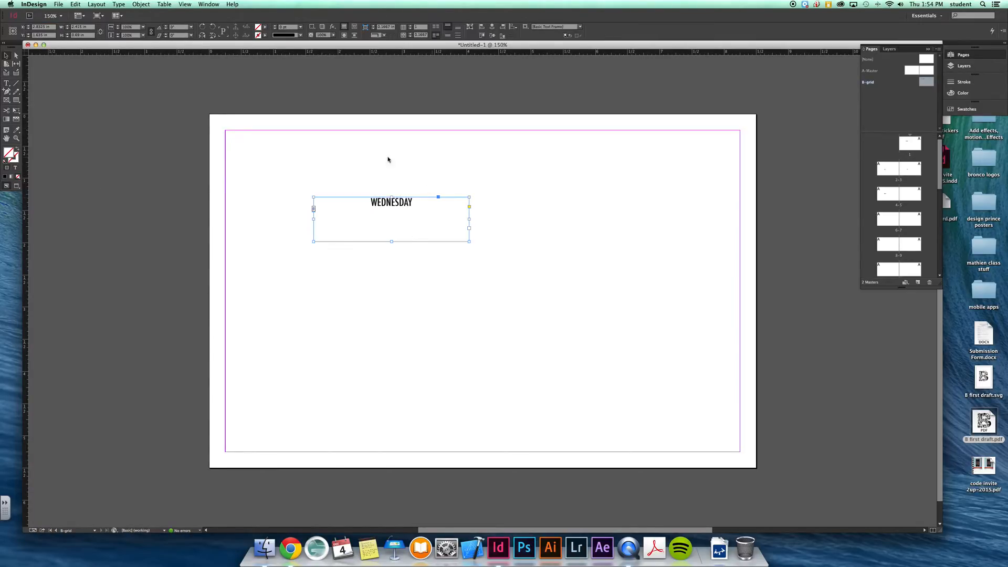
{"action": "left_click", "coordinate": [89, 27]}
{"action": "type", "text": "8/7"}
{"action": "key", "text": "Return"}
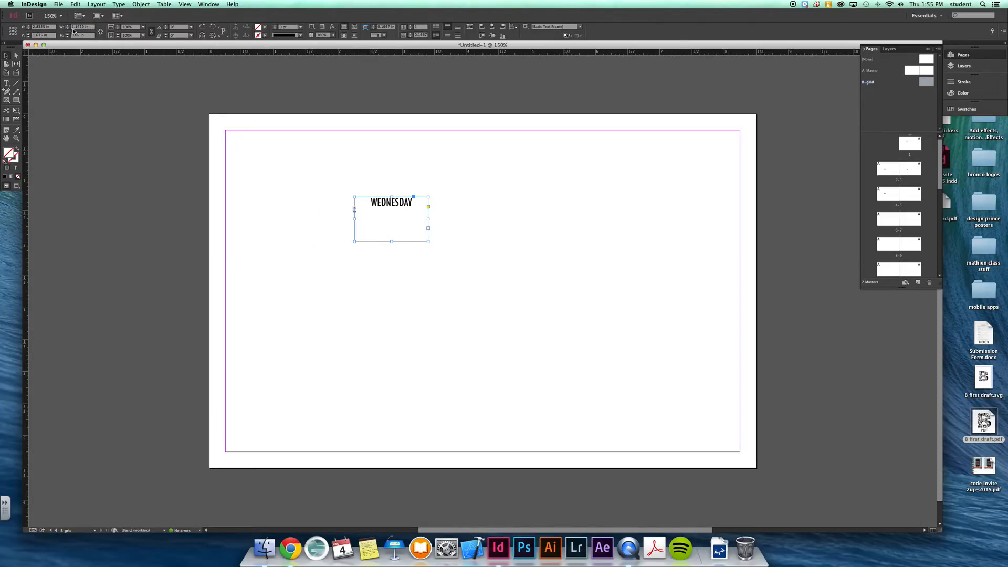
{"action": "left_click_drag", "start_coordinate": [391, 246], "coordinate": [240, 134]}
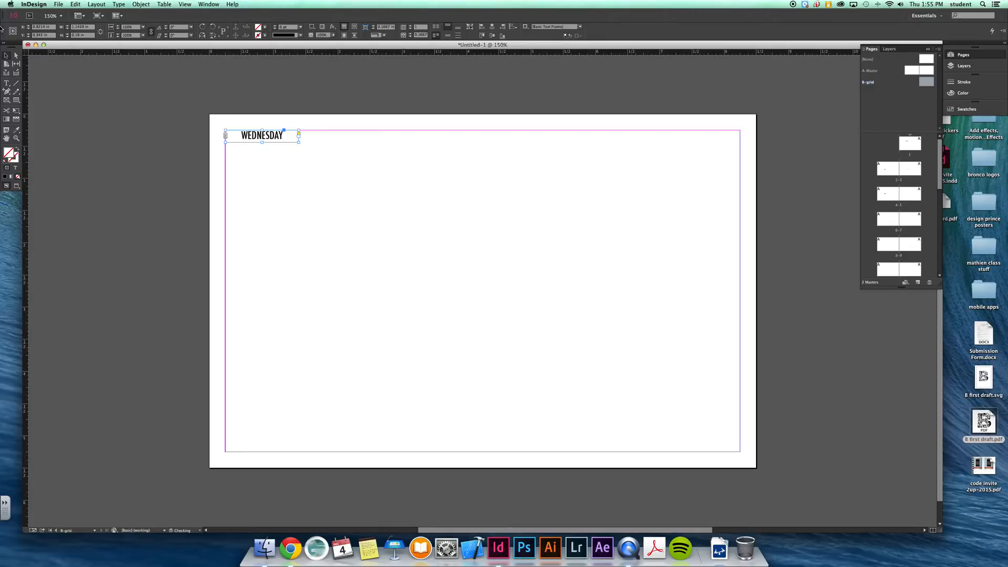
{"action": "left_click", "coordinate": [6, 83]}
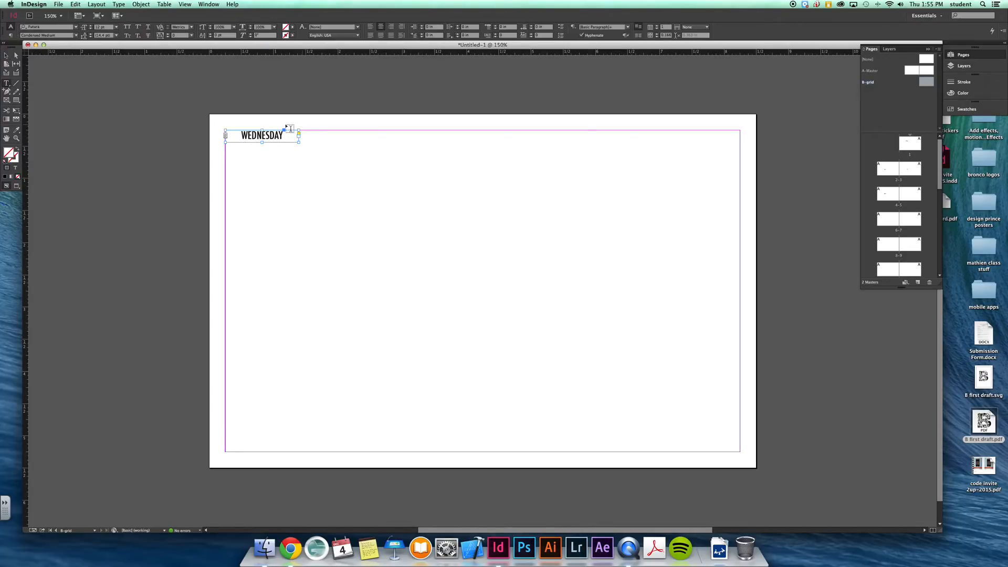
{"action": "double_click", "coordinate": [255, 135]}
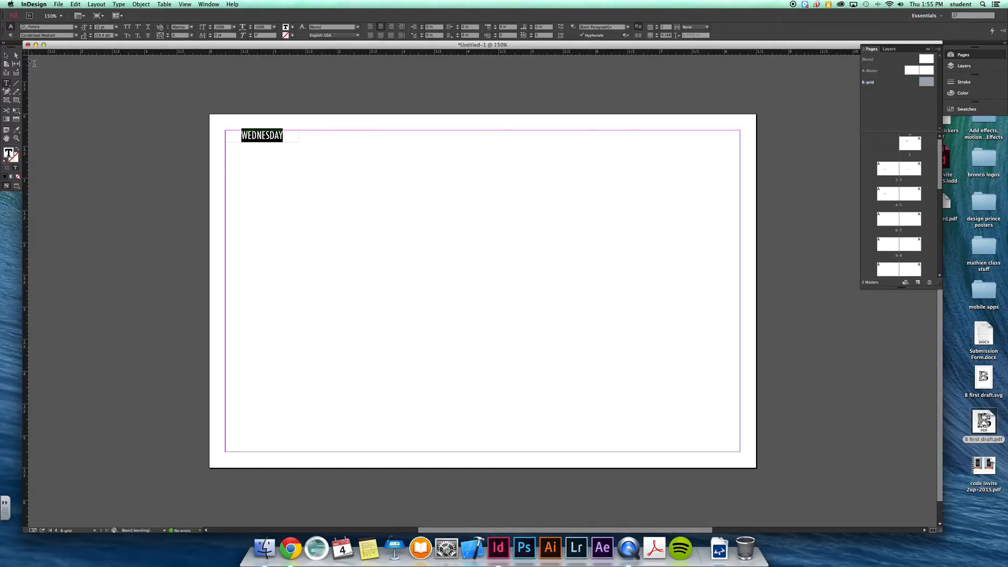
{"action": "left_click", "coordinate": [7, 55]}
Step and repeat the "WEDNESDAY" frame with count 6, vertical offset 0 in and horizontal offset 1.1429 in.
{"action": "left_click", "coordinate": [75, 4]}
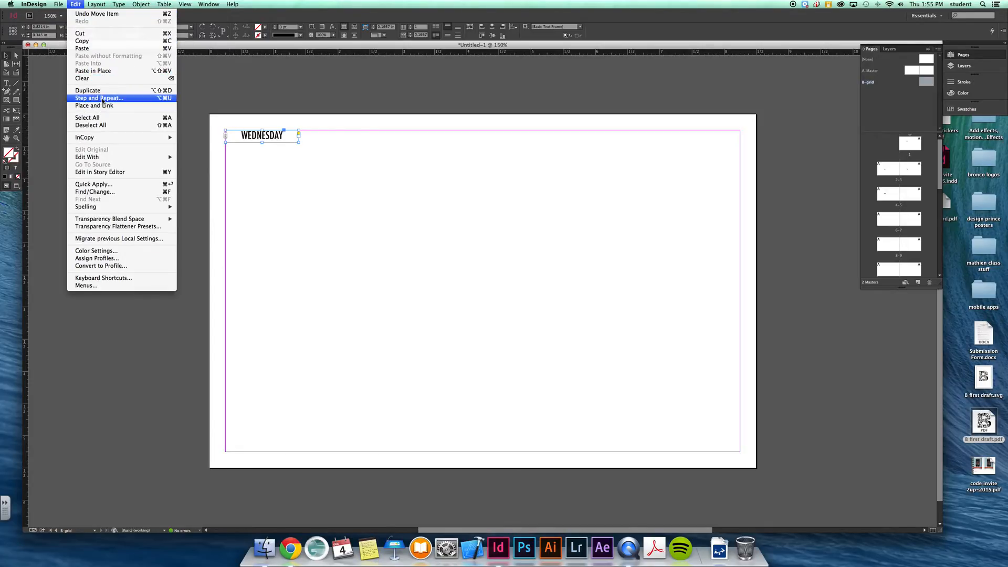
{"action": "left_click", "coordinate": [101, 99]}
{"action": "left_click_drag", "start_coordinate": [135, 151], "coordinate": [287, 203]}
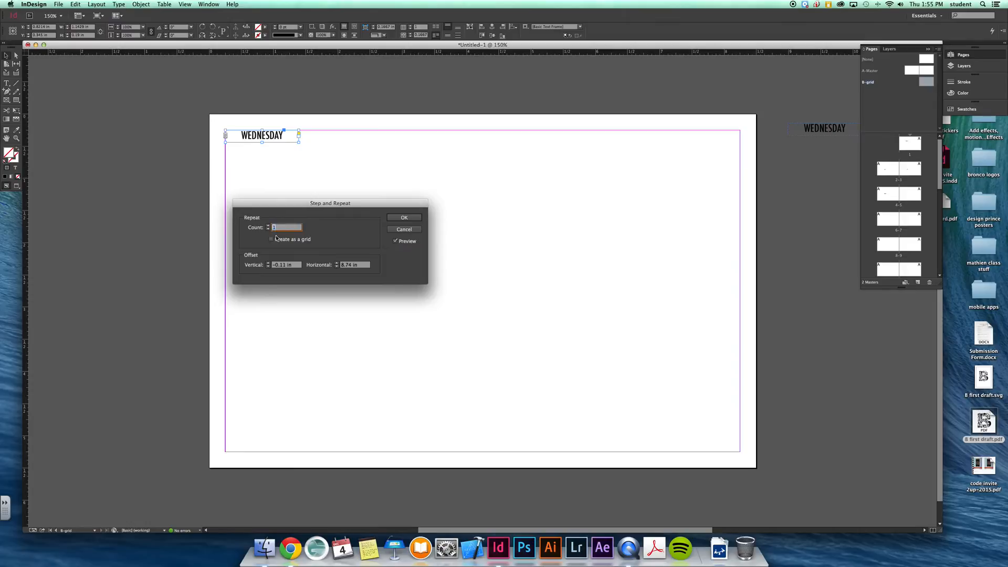
{"action": "left_click", "coordinate": [268, 226]}
{"action": "key", "text": "Tab"}
{"action": "type", "text": "0"}
{"action": "left_click", "coordinate": [364, 266]}
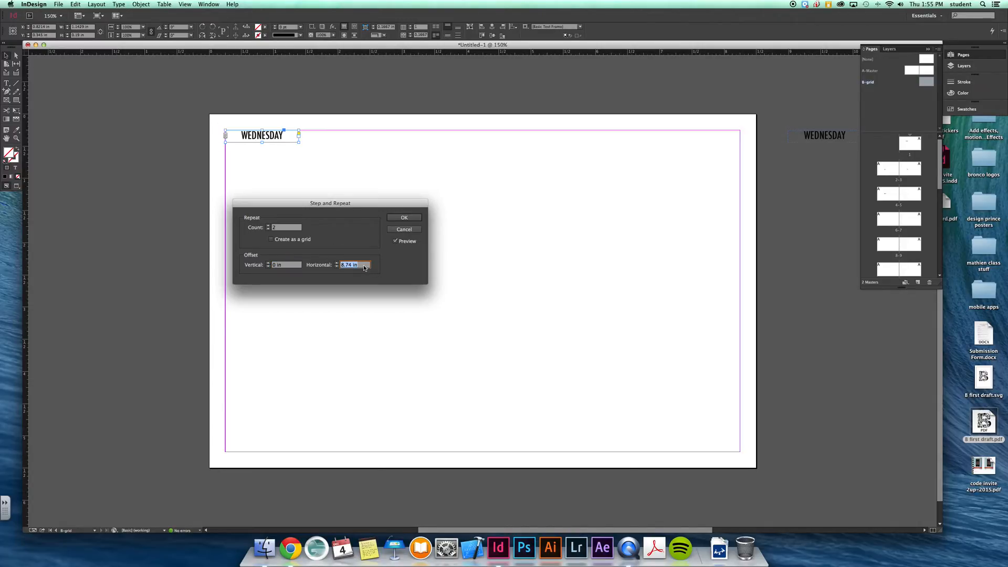
{"action": "type", "text": "1"}
{"action": "left_click", "coordinate": [268, 226]}
{"action": "left_click", "coordinate": [268, 226]}
{"action": "left_click", "coordinate": [269, 226]}
{"action": "left_click", "coordinate": [268, 225]}
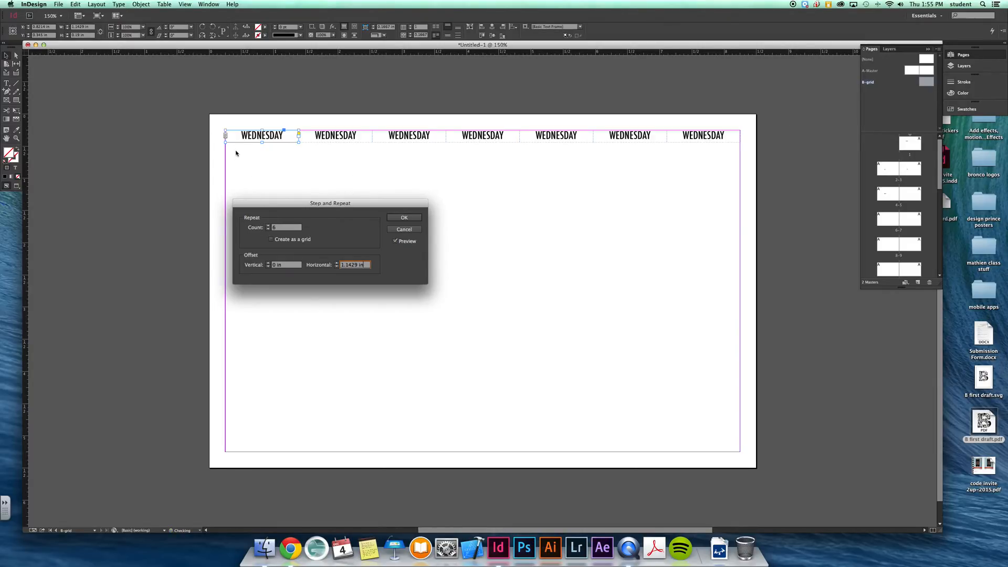
{"action": "left_click", "coordinate": [404, 217]}
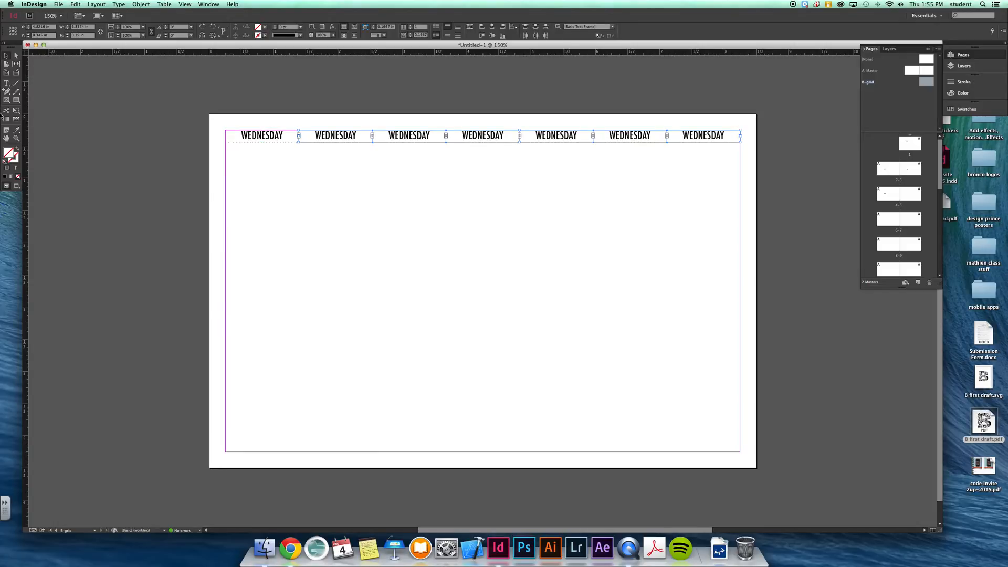
Replace the text in the first day frame so it reads "SUNDAY".
{"action": "left_click", "coordinate": [7, 84]}
{"action": "double_click", "coordinate": [268, 135]}
{"action": "left_click_drag", "start_coordinate": [269, 135], "coordinate": [242, 135]}
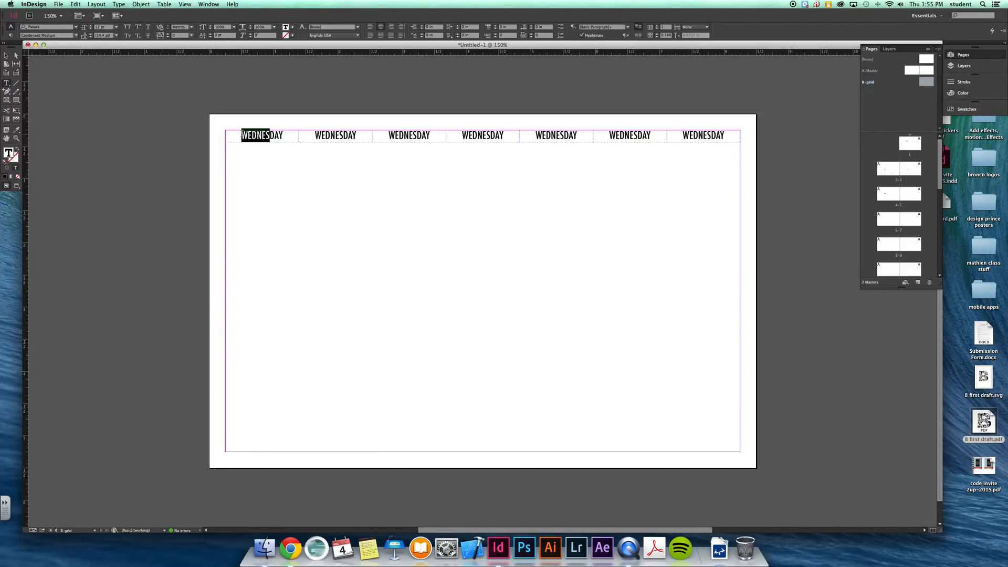
{"action": "type", "text": "sun"}
{"action": "key", "text": "BackSpace"}
{"action": "key", "text": "BackSpace"}
{"action": "key", "text": "BackSpace"}
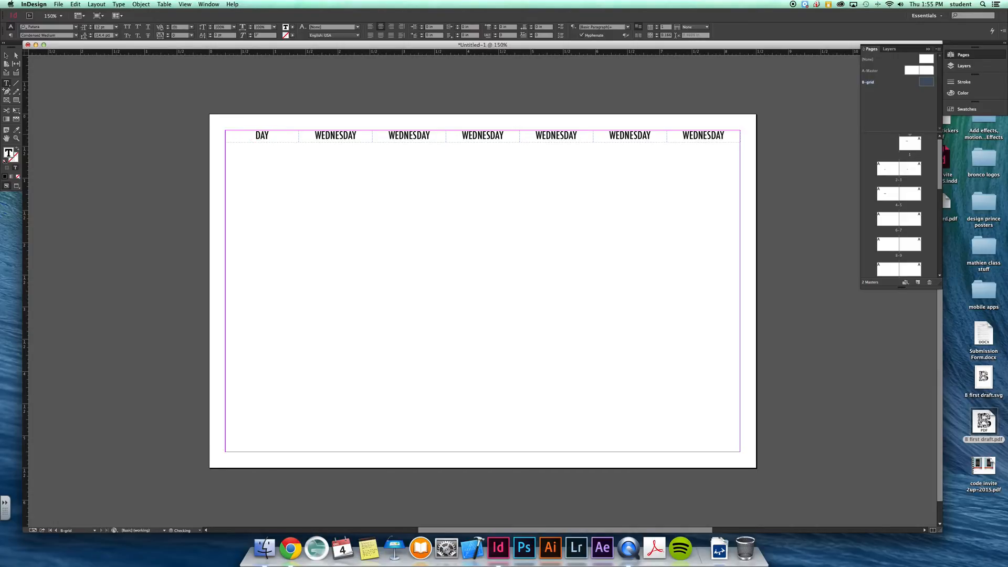
{"action": "type", "text": "SUN"}
Rename the second and third day frames "MONDAY" and "TUESDAY".
{"action": "left_click_drag", "start_coordinate": [343, 136], "coordinate": [317, 133]}
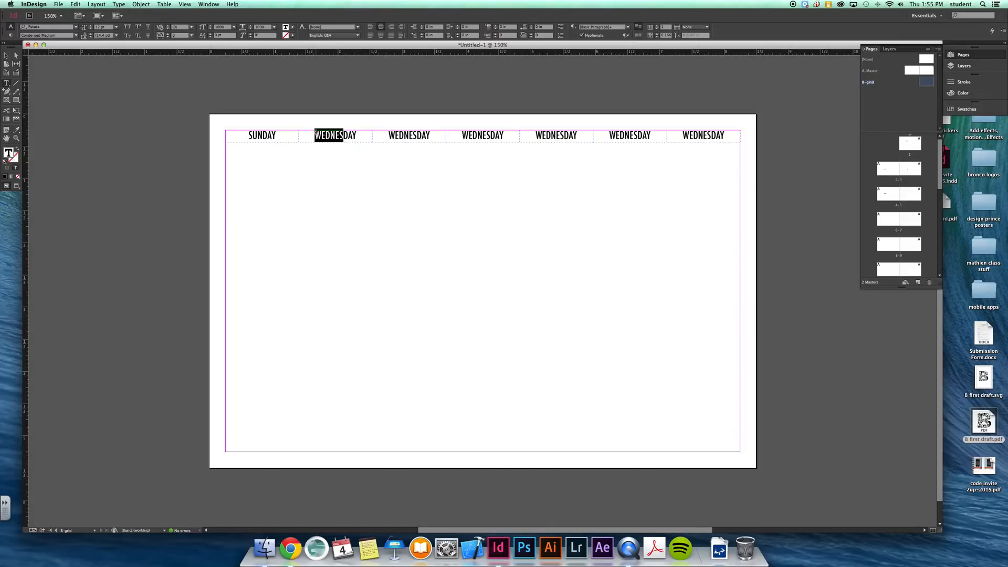
{"action": "type", "text": "MON"}
{"action": "left_click_drag", "start_coordinate": [415, 134], "coordinate": [392, 134]}
{"action": "type", "text": "TUES"}
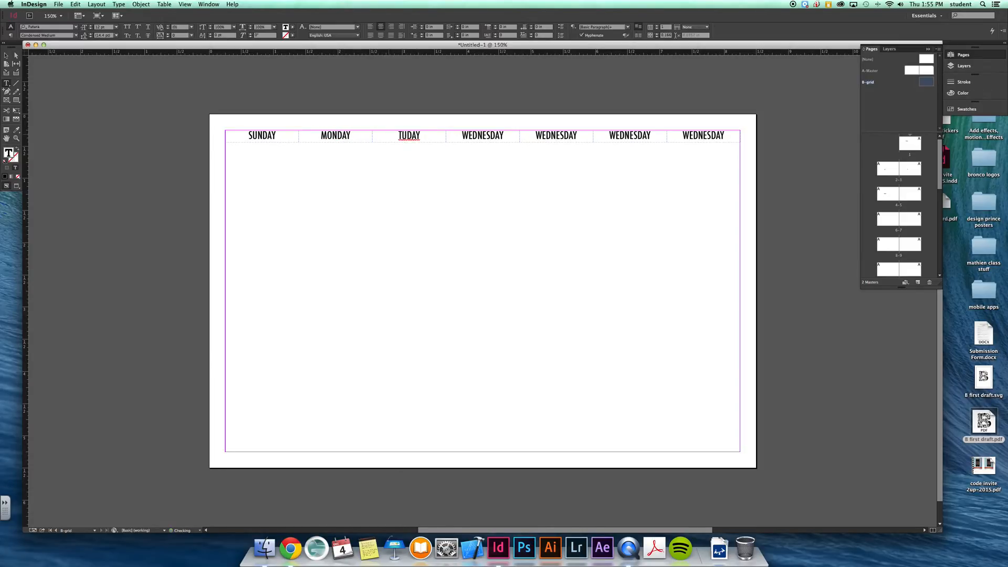
Rename the fifth, sixth and seventh day frames "THURSDAY", "FRIDAY" and "SATURDAY", and deselect everything.
{"action": "left_click_drag", "start_coordinate": [560, 135], "coordinate": [536, 136]}
{"action": "type", "text": "THUR"}
{"action": "left_click_drag", "start_coordinate": [638, 136], "coordinate": [608, 135]}
{"action": "type", "text": "FRI"}
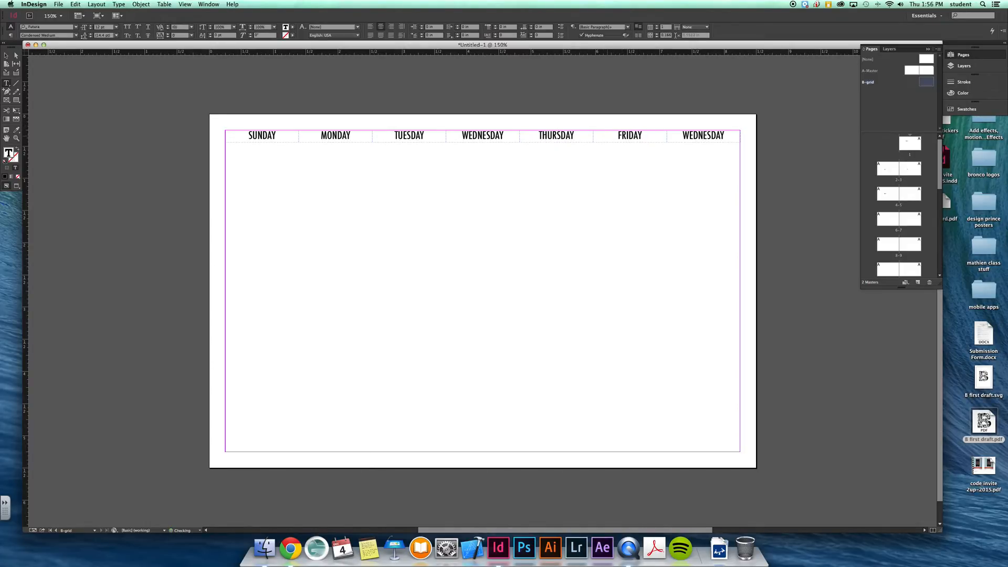
{"action": "left_click_drag", "start_coordinate": [711, 136], "coordinate": [682, 135]}
{"action": "type", "text": "SATUR"}
{"action": "left_click", "coordinate": [6, 56]}
{"action": "left_click", "coordinate": [388, 244]}
Draw a text frame filling the margin area below the day names and adjust its right and upper edges.
{"action": "left_click", "coordinate": [7, 83]}
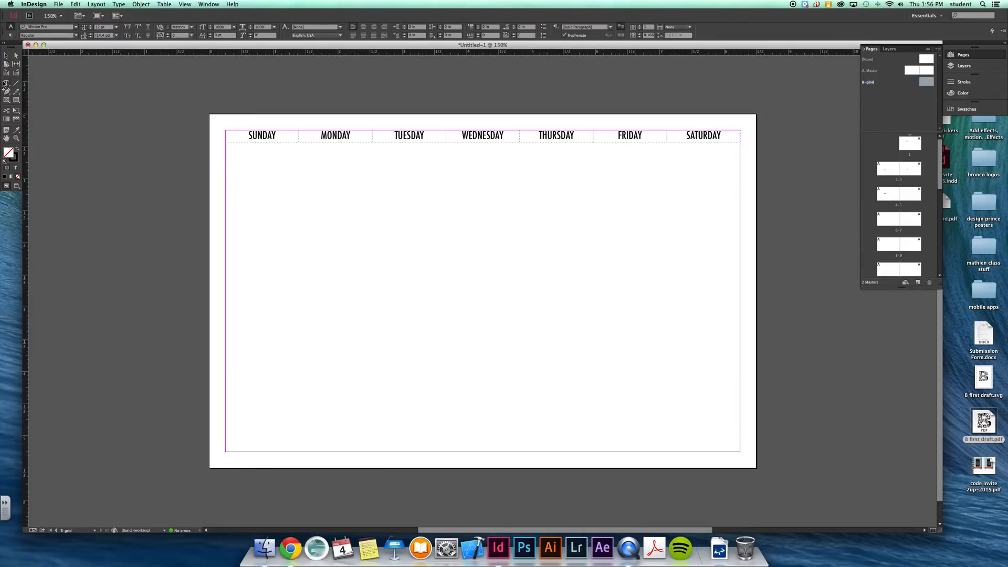
{"action": "left_click_drag", "start_coordinate": [230, 154], "coordinate": [746, 456]}
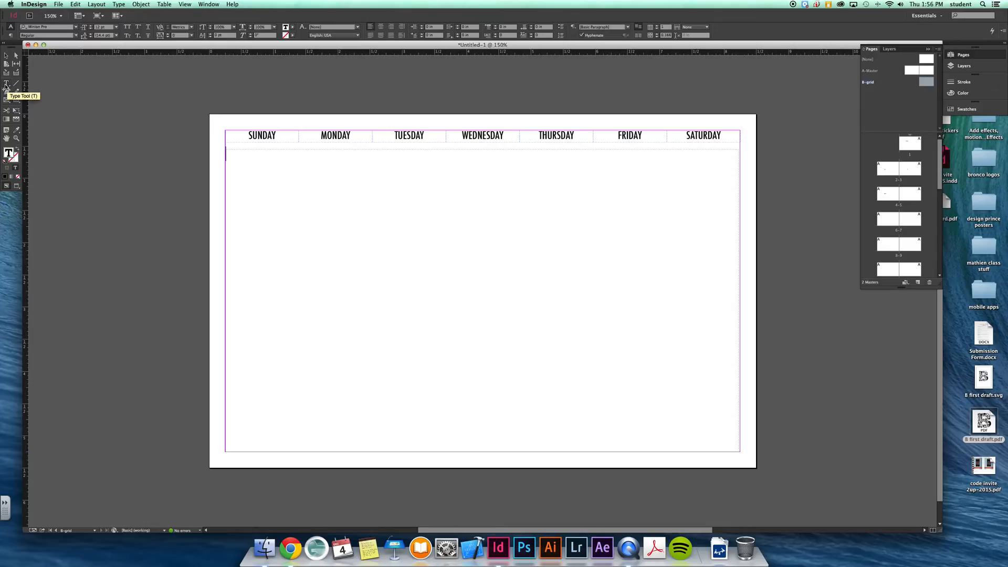
{"action": "left_click", "coordinate": [6, 54]}
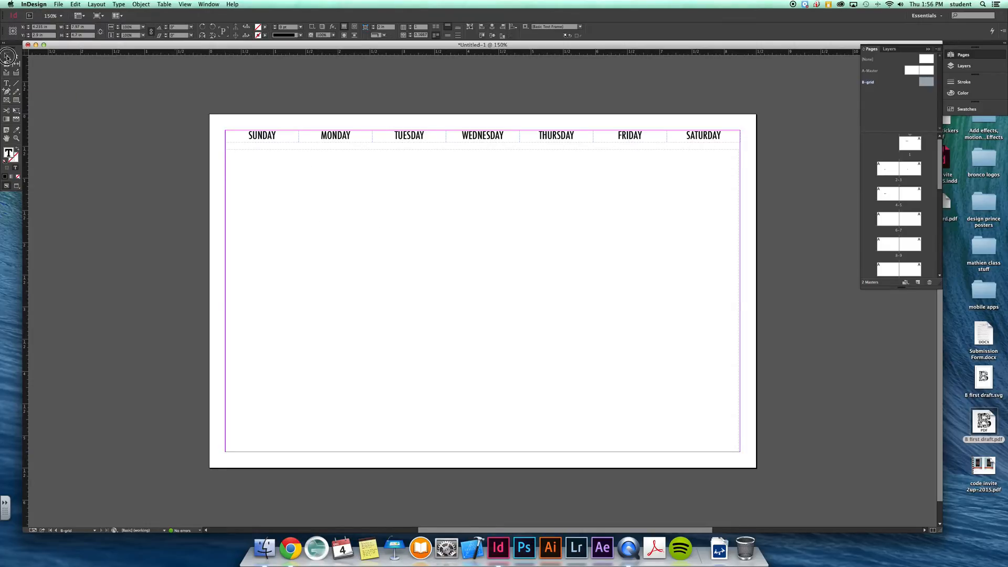
{"action": "left_click_drag", "start_coordinate": [738, 300], "coordinate": [740, 300]}
{"action": "left_click_drag", "start_coordinate": [483, 149], "coordinate": [483, 146]}
Insert a table with 5 body rows and 7 columns in the large frame and stretch it down to the lower margin.
{"action": "key", "text": "t"}
{"action": "left_click", "coordinate": [227, 159]}
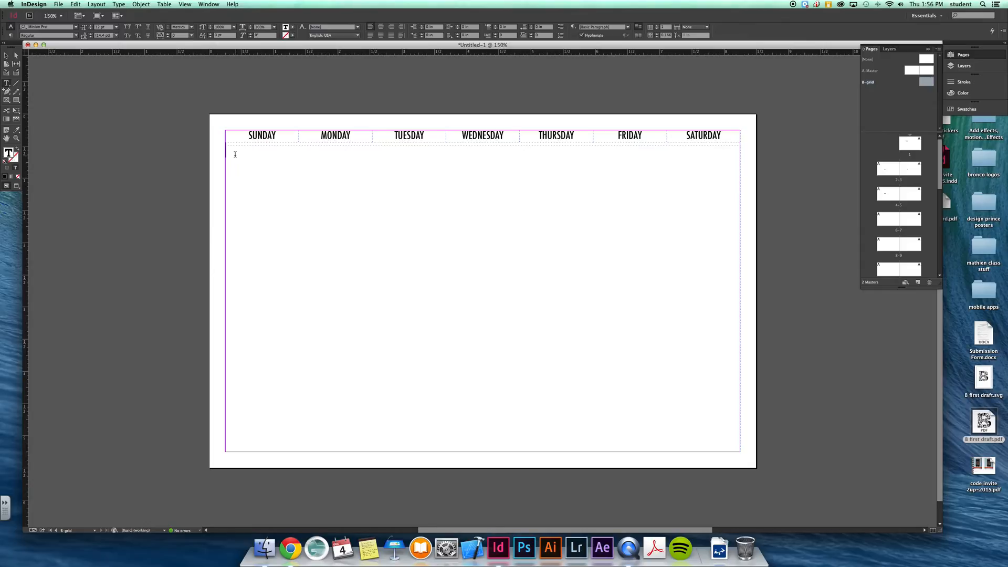
{"action": "left_click", "coordinate": [165, 4]}
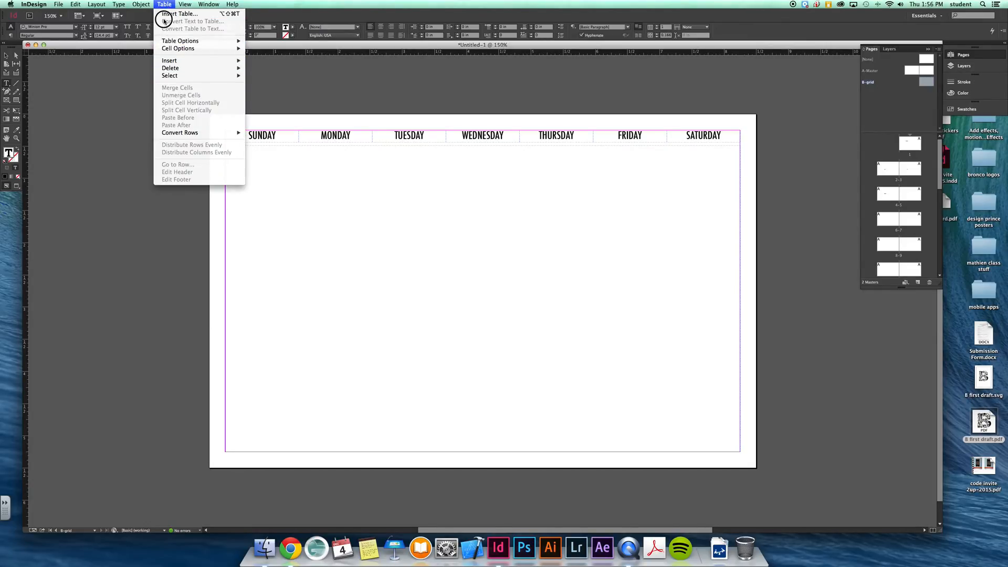
{"action": "left_click", "coordinate": [165, 14]}
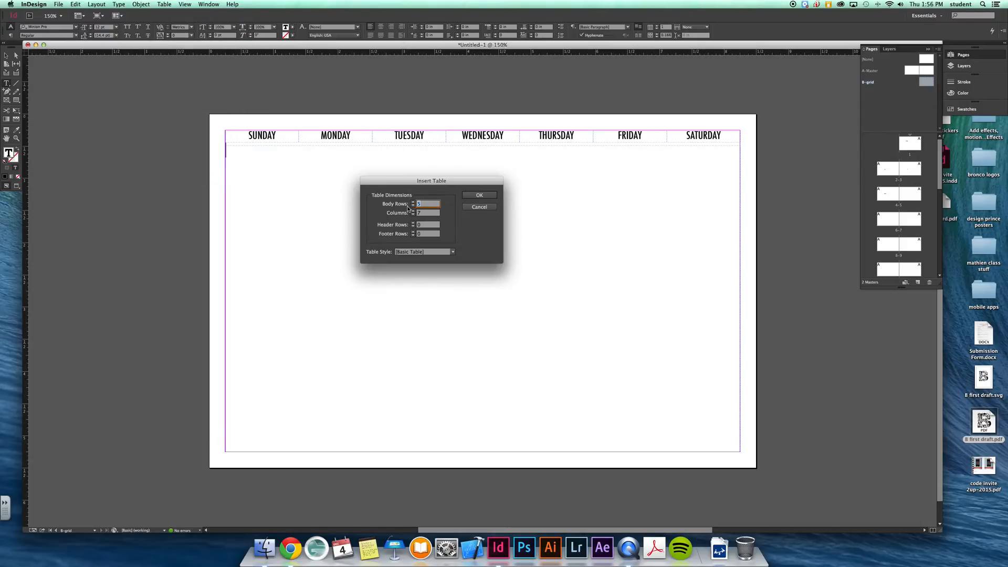
{"action": "left_click", "coordinate": [478, 196]}
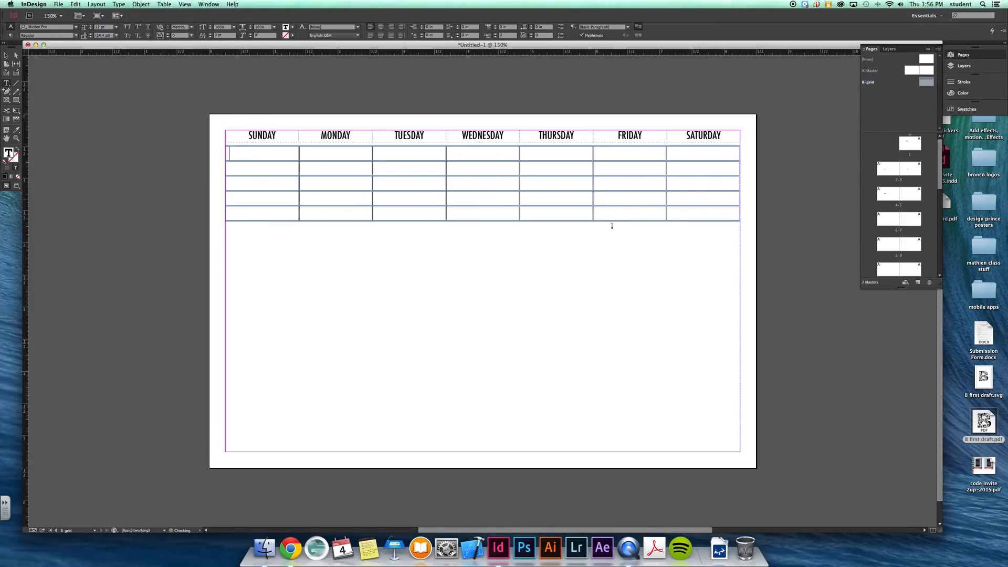
{"action": "left_click_drag", "start_coordinate": [738, 221], "coordinate": [741, 450]}
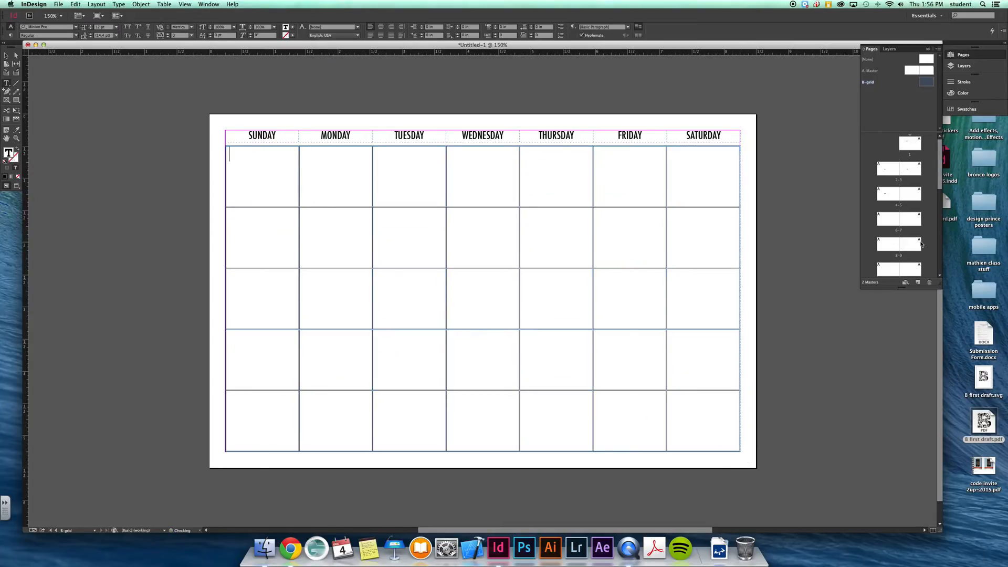
Fill every table cell with the placeholder number "0".
{"action": "left_click", "coordinate": [236, 158]}
{"action": "type", "text": "0"}
{"action": "key", "text": "Tab"}
{"action": "type", "text": "0"}
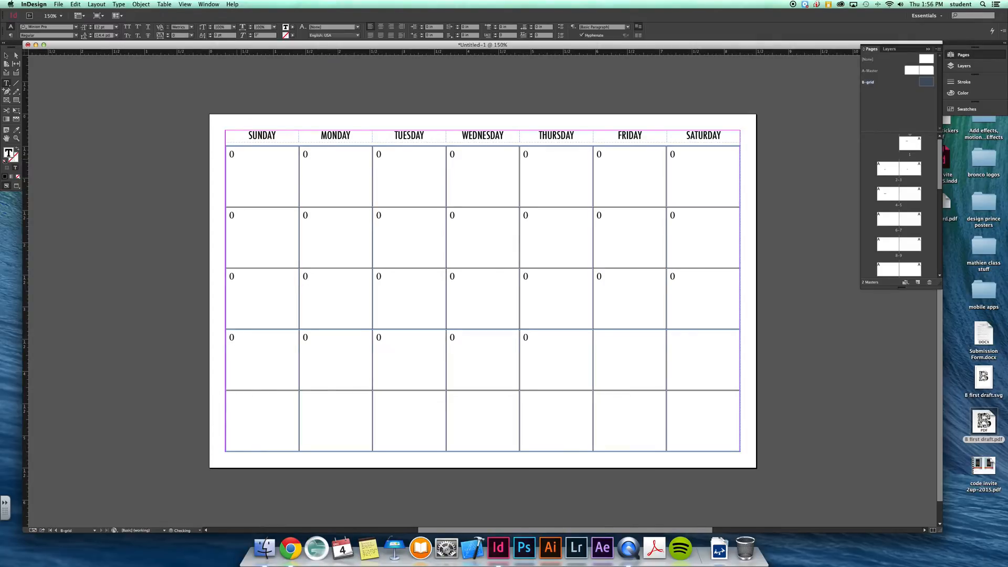
{"action": "type", "text": "0"}
{"action": "key", "text": "Tab"}
{"action": "type", "text": "0"}
{"action": "key", "text": "Tab"}
{"action": "type", "text": "0"}
Align the numbers in all table cells to the right and to the bottom of the cells.
{"action": "left_click_drag", "start_coordinate": [697, 408], "coordinate": [180, 131]}
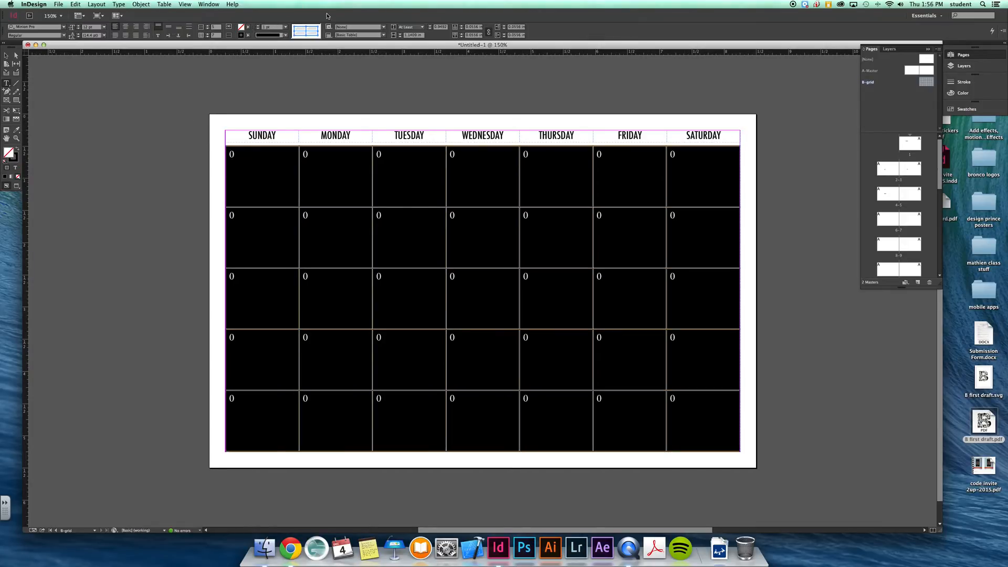
{"action": "left_click", "coordinate": [178, 28]}
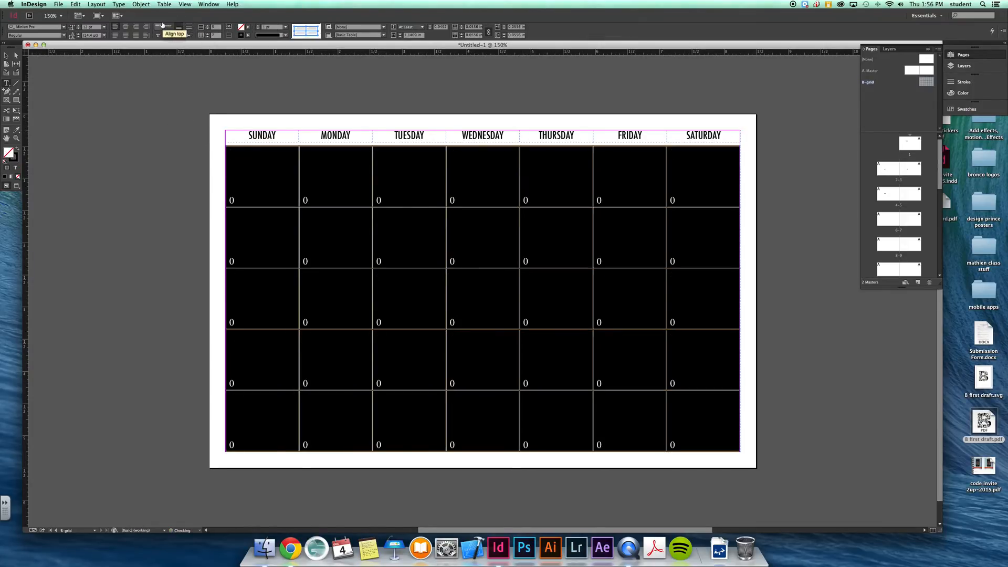
{"action": "left_click", "coordinate": [168, 26]}
{"action": "left_click", "coordinate": [158, 27]}
{"action": "left_click", "coordinate": [136, 27]}
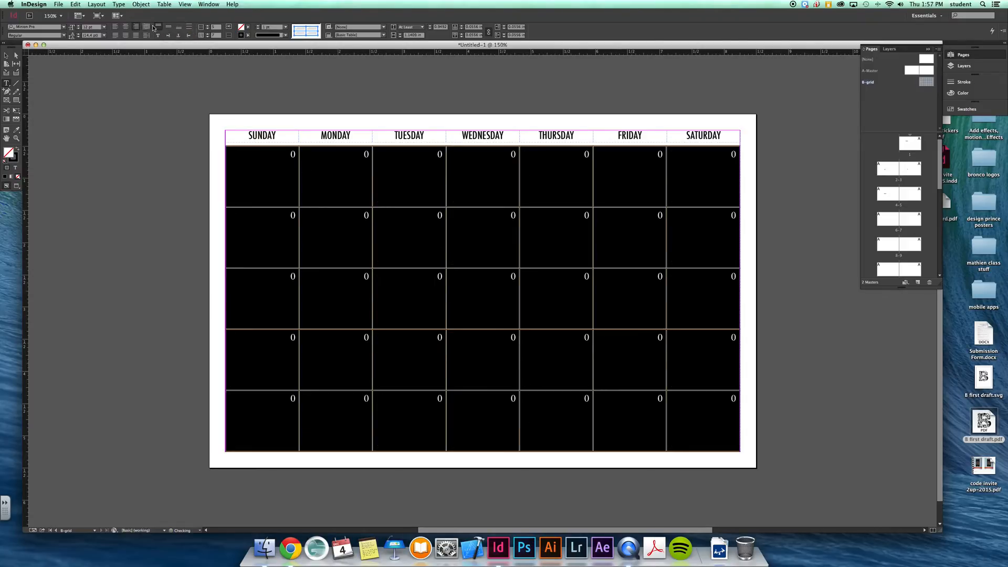
{"action": "left_click", "coordinate": [179, 28]}
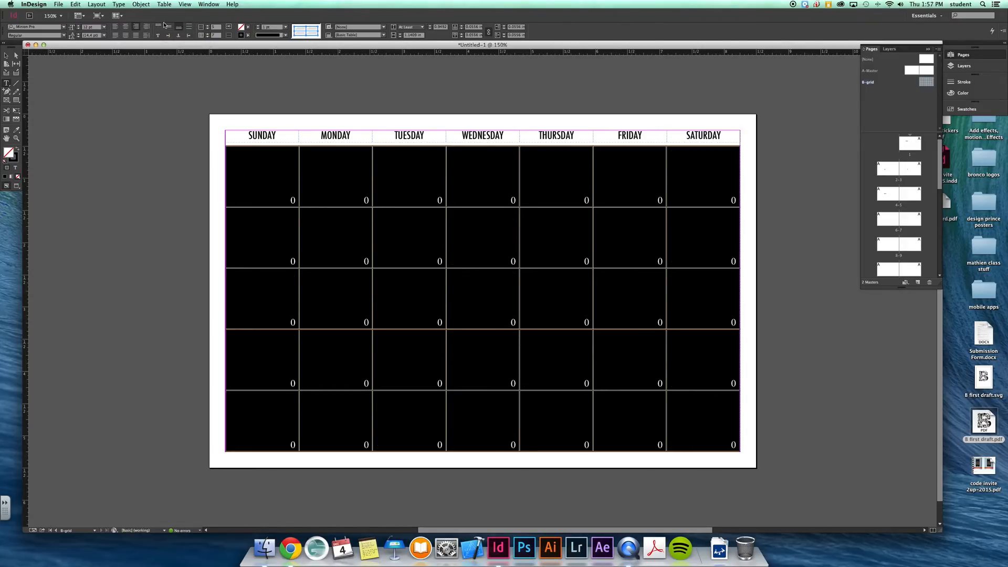
Change the font of all the table numbers to Futura Medium.
{"action": "left_click", "coordinate": [64, 27]}
{"action": "type", "text": "f"}
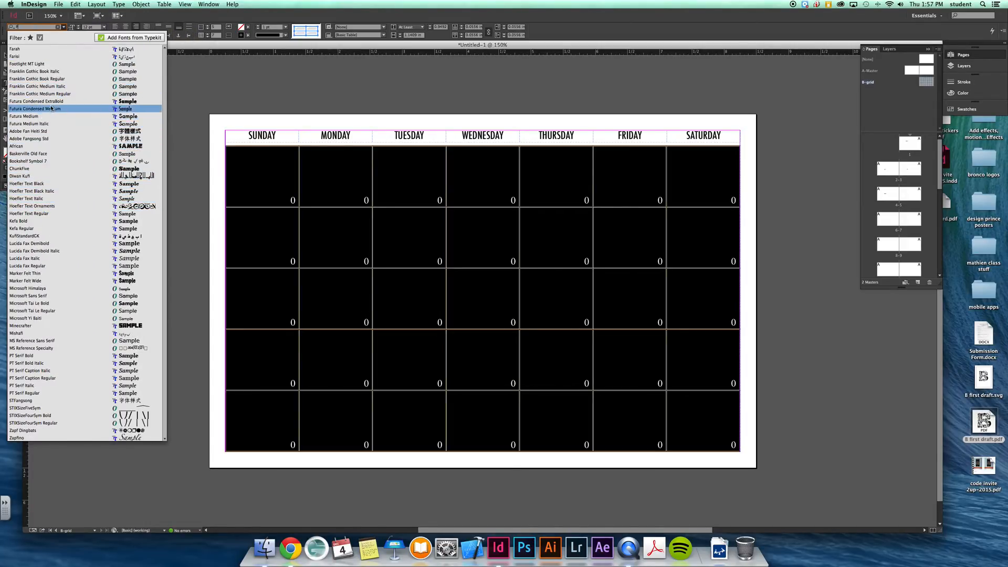
{"action": "left_click", "coordinate": [50, 114]}
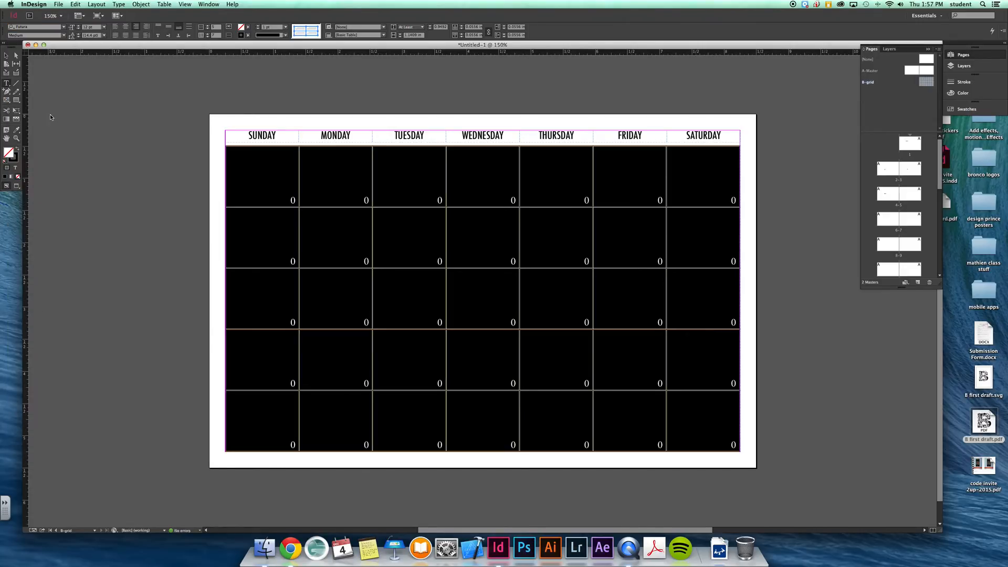
Increase the size of all the table numbers to 21 pt and deselect the table.
{"action": "left_click", "coordinate": [79, 25]}
{"action": "left_click", "coordinate": [78, 25]}
{"action": "left_click", "coordinate": [78, 25]}
{"action": "left_click", "coordinate": [78, 25]}
{"action": "left_click", "coordinate": [78, 25]}
{"action": "left_click", "coordinate": [78, 25]}
{"action": "left_click", "coordinate": [78, 25]}
{"action": "left_click", "coordinate": [78, 26]}
{"action": "left_click", "coordinate": [407, 264]}
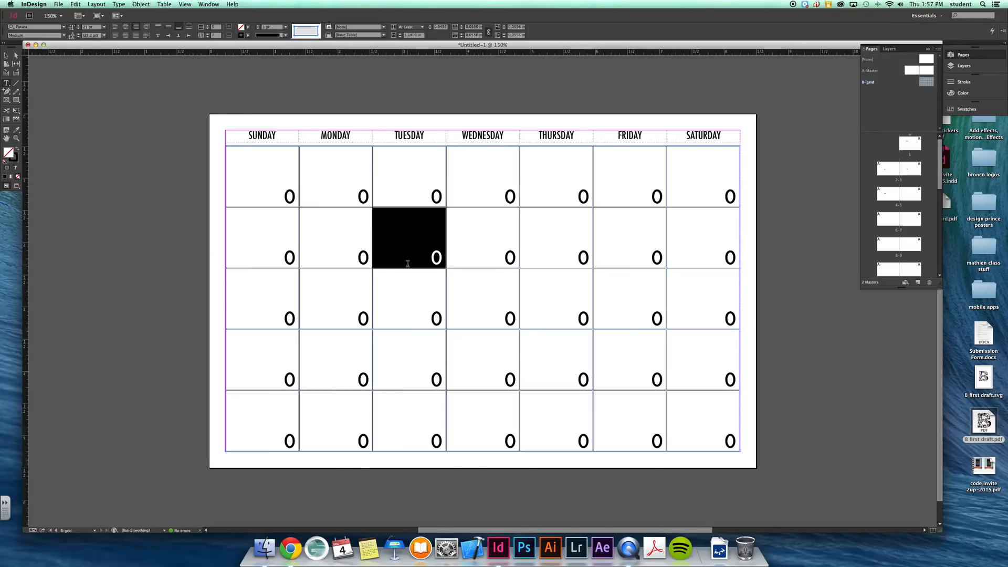
{"action": "left_click", "coordinate": [513, 255]}
{"action": "left_click", "coordinate": [436, 199]}
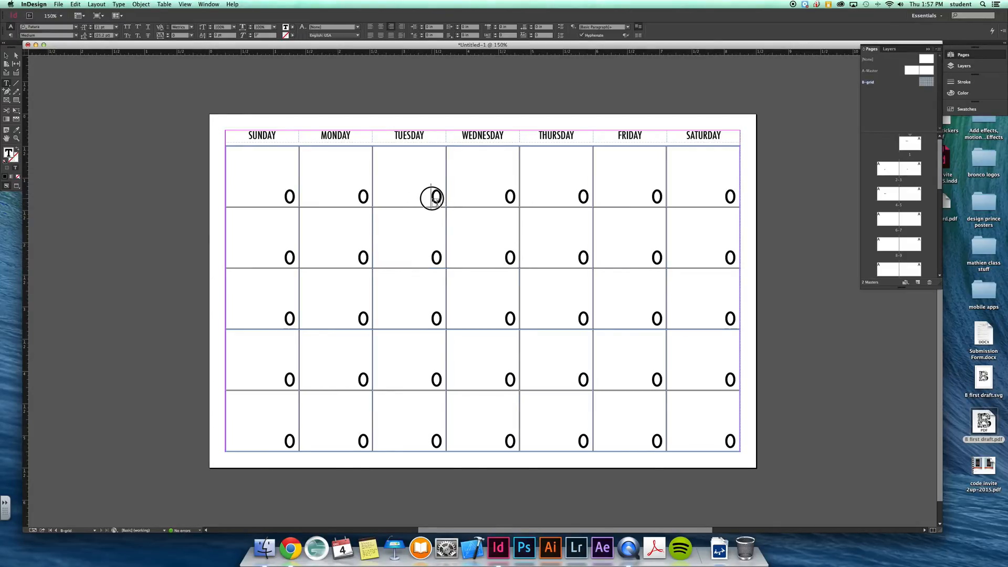
Try the two-digit number 22 in the first-row Tuesday cell, and clear the cell.
{"action": "double_click", "coordinate": [436, 198]}
{"action": "type", "text": "22"}
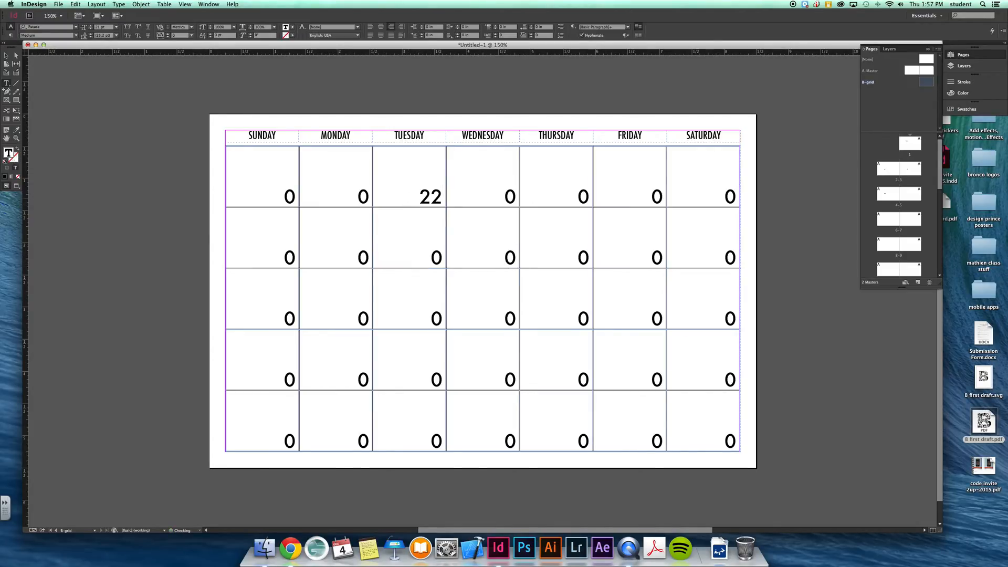
{"action": "key", "text": "BackSpace"}
{"action": "key", "text": "BackSpace"}
Fill the whole Sunday column of the table with a light tint of the Black swatch.
{"action": "left_click_drag", "start_coordinate": [247, 171], "coordinate": [270, 411]}
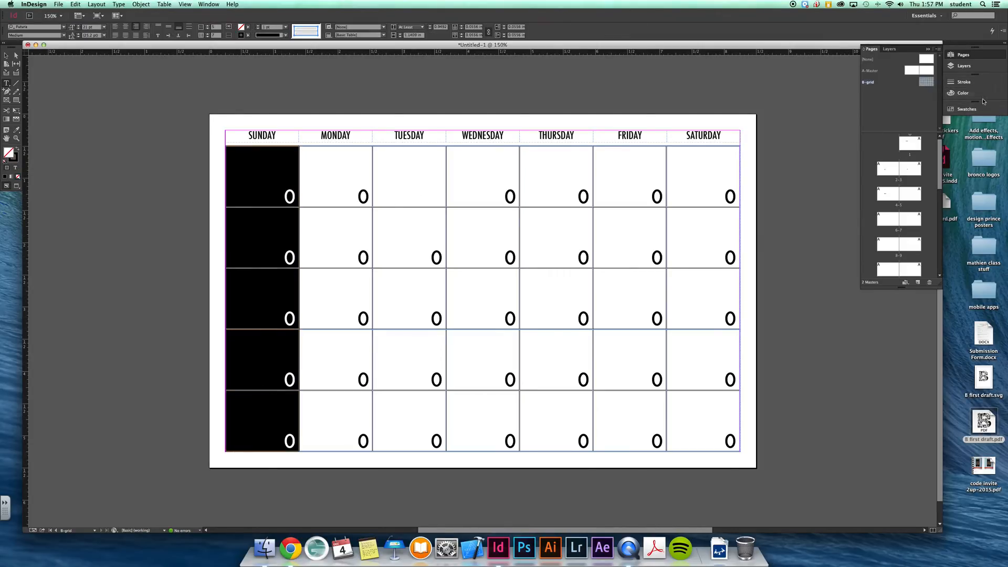
{"action": "left_click", "coordinate": [983, 109]}
{"action": "left_click", "coordinate": [879, 145]}
{"action": "left_click", "coordinate": [927, 112]}
{"action": "left_click_drag", "start_coordinate": [928, 119], "coordinate": [884, 121]}
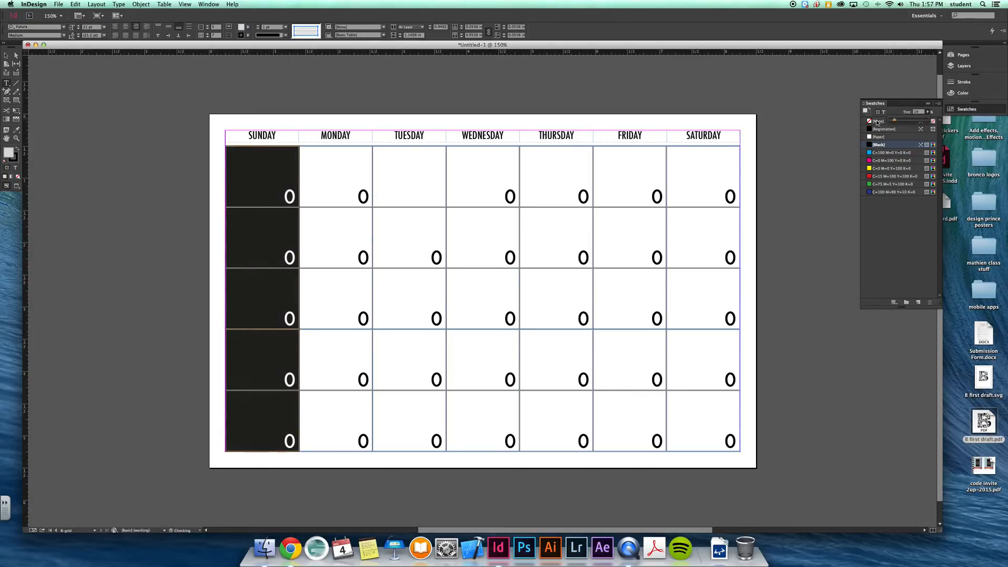
Shade all the Saturday cells with a light tint of Black and deselect the column.
{"action": "left_click_drag", "start_coordinate": [712, 166], "coordinate": [703, 498]}
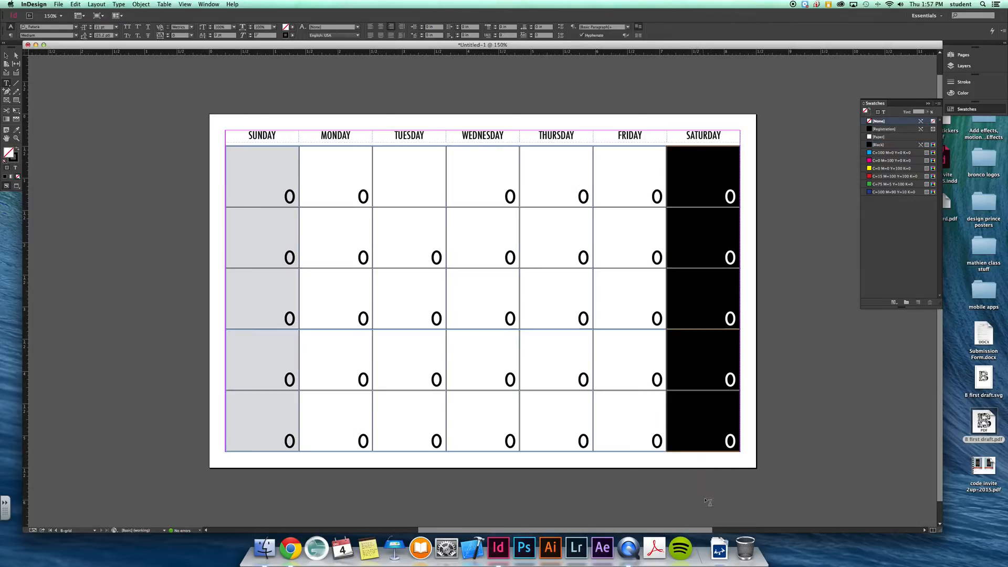
{"action": "left_click", "coordinate": [895, 144]}
{"action": "left_click", "coordinate": [927, 111]}
{"action": "left_click_drag", "start_coordinate": [927, 120], "coordinate": [893, 125]}
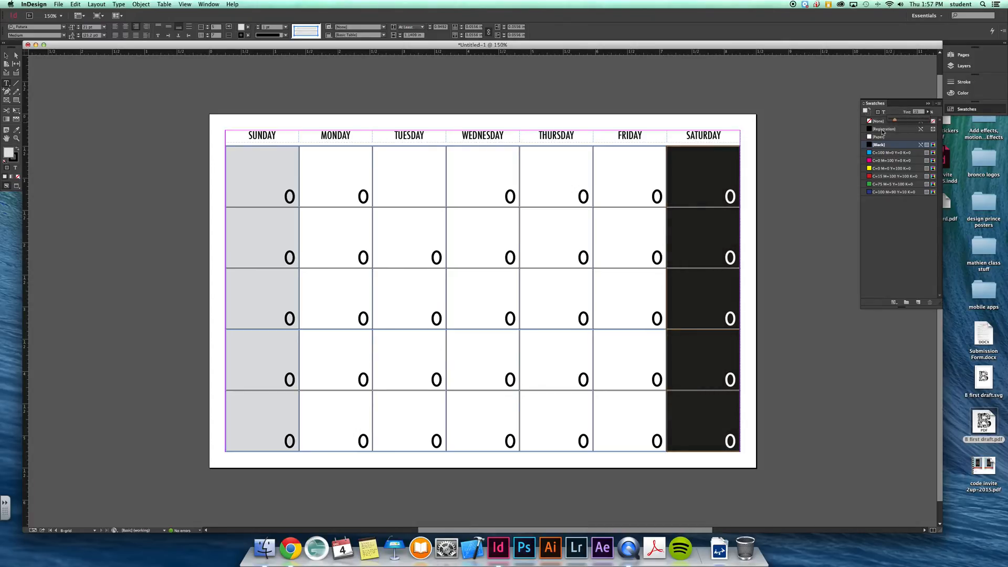
{"action": "left_click", "coordinate": [828, 171]}
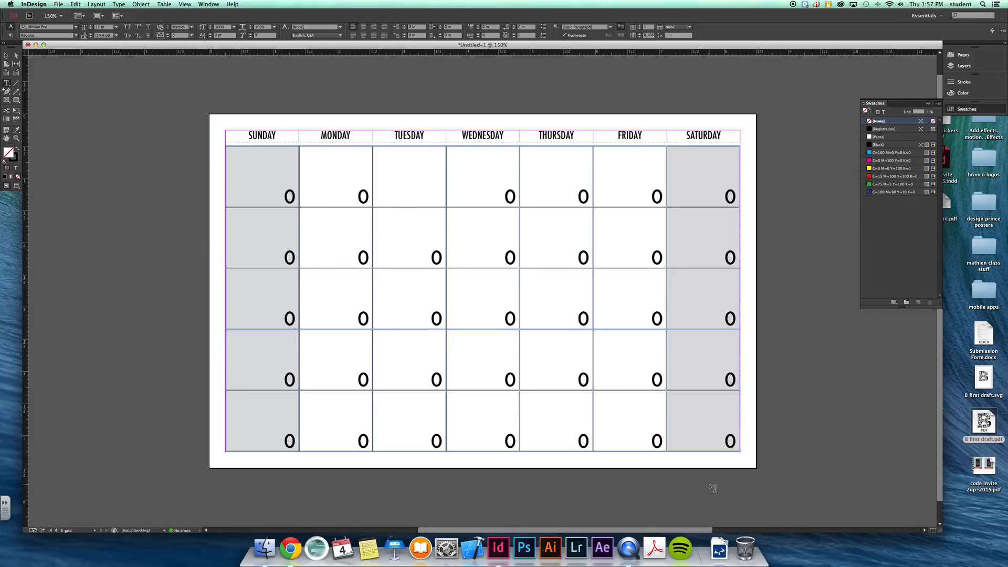
Copy the placeholder 0 from the first-row Monday cell into the empty Tuesday cell beside it.
{"action": "double_click", "coordinate": [362, 197]}
{"action": "key", "text": "super+c"}
{"action": "left_click", "coordinate": [425, 197]}
{"action": "key", "text": "super+v"}
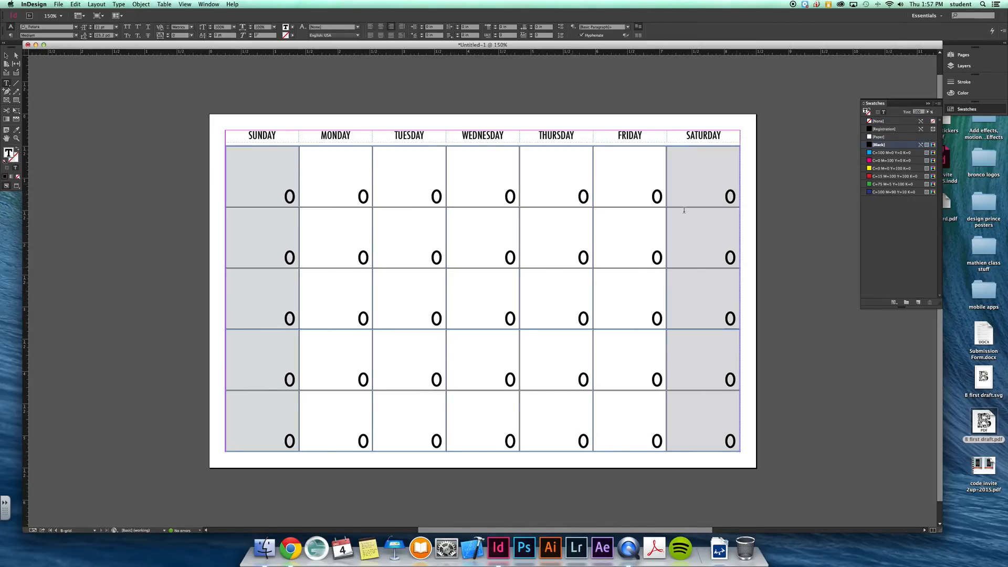
Apply the B-grid master to every right-hand page from page 5 through page 27.
{"action": "left_click", "coordinate": [963, 55]}
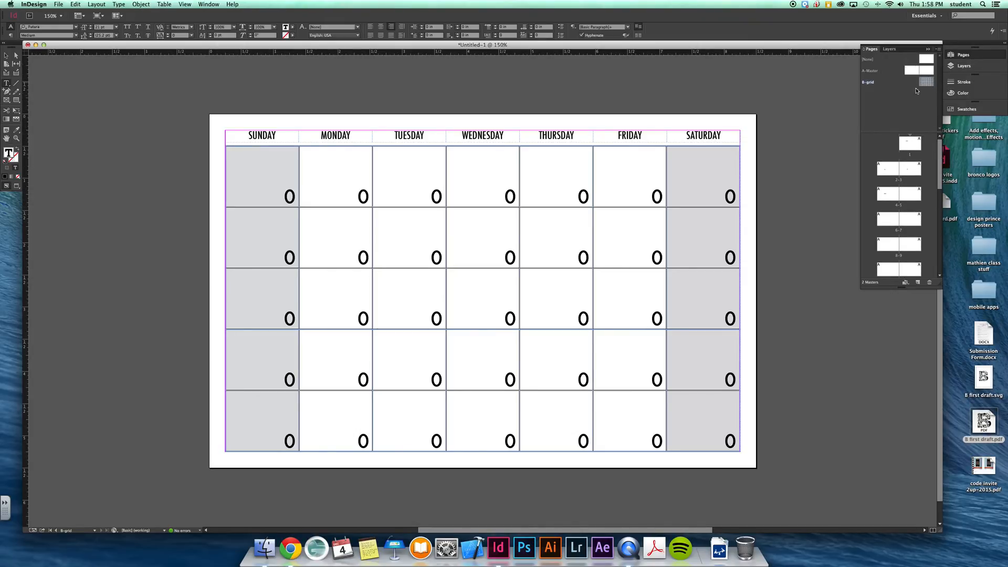
{"action": "left_click_drag", "start_coordinate": [927, 85], "coordinate": [908, 196]}
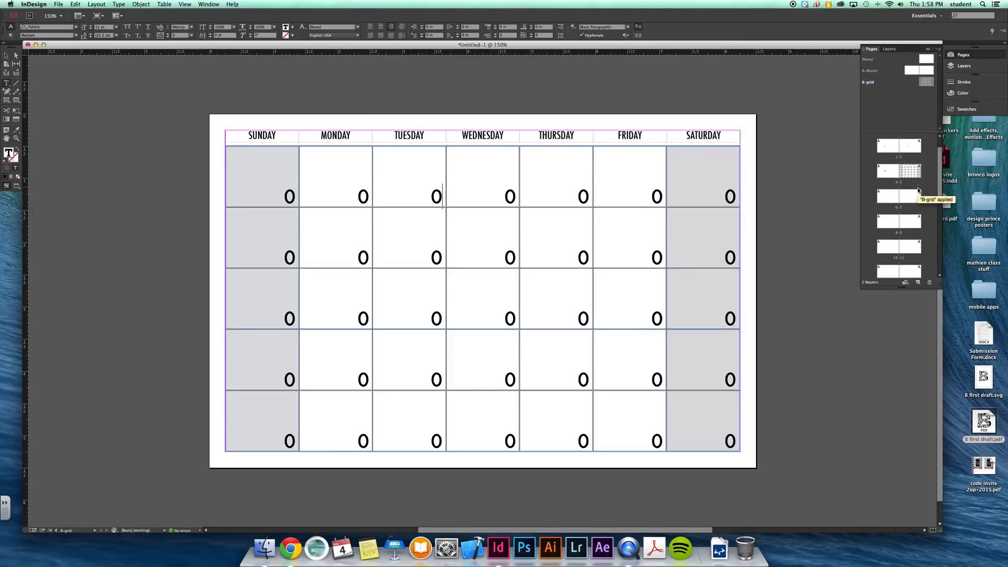
{"action": "left_click_drag", "start_coordinate": [927, 82], "coordinate": [911, 196]}
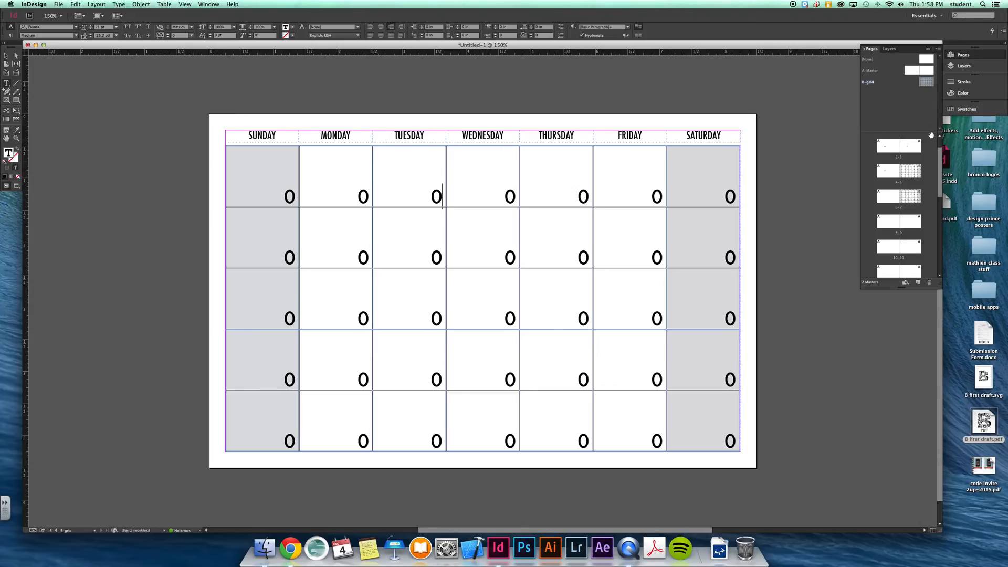
{"action": "left_click_drag", "start_coordinate": [927, 83], "coordinate": [908, 224]}
{"action": "left_click_drag", "start_coordinate": [929, 81], "coordinate": [925, 246]}
{"action": "scroll", "coordinate": [925, 246], "scroll_direction": "down", "scroll_amount": 1}
{"action": "left_click_drag", "start_coordinate": [931, 85], "coordinate": [911, 211]}
{"action": "left_click_drag", "start_coordinate": [927, 84], "coordinate": [914, 232]}
{"action": "scroll", "coordinate": [919, 218], "scroll_direction": "down", "scroll_amount": 1}
{"action": "scroll", "coordinate": [919, 218], "scroll_direction": "down", "scroll_amount": 1}
{"action": "left_click_drag", "start_coordinate": [931, 87], "coordinate": [911, 208]}
{"action": "left_click_drag", "start_coordinate": [925, 85], "coordinate": [911, 231]}
{"action": "left_click_drag", "start_coordinate": [934, 86], "coordinate": [910, 259]}
{"action": "scroll", "coordinate": [914, 217], "scroll_direction": "down", "scroll_amount": 2}
{"action": "left_click_drag", "start_coordinate": [927, 84], "coordinate": [909, 226]}
{"action": "left_click_drag", "start_coordinate": [925, 84], "coordinate": [911, 253]}
{"action": "scroll", "coordinate": [916, 210], "scroll_direction": "down", "scroll_amount": 2}
{"action": "left_click_drag", "start_coordinate": [927, 83], "coordinate": [912, 234]}
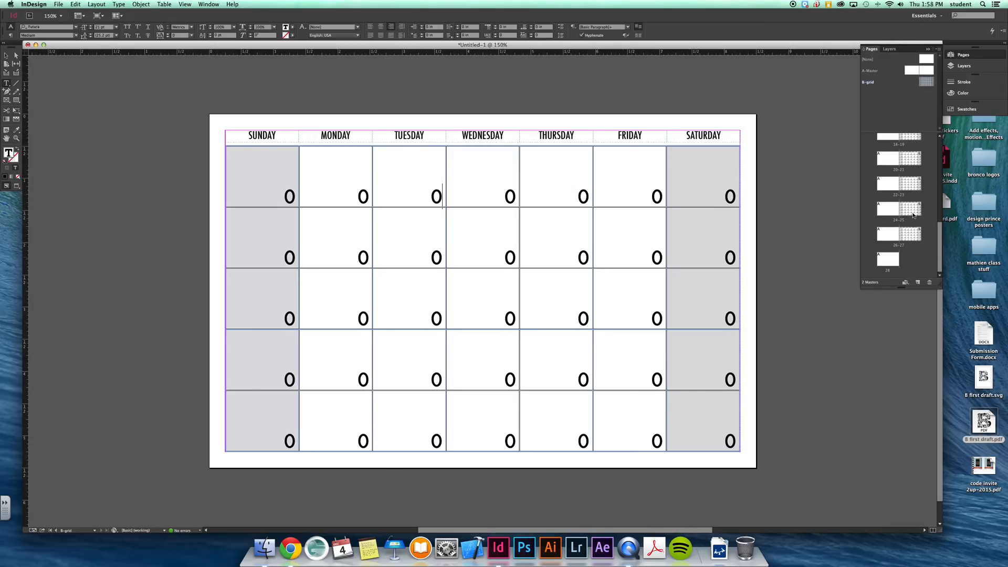
Go to page 21 and review the booklet's spreads at 50% zoom, checking the calendar grid on the right-hand pages.
{"action": "double_click", "coordinate": [910, 158]}
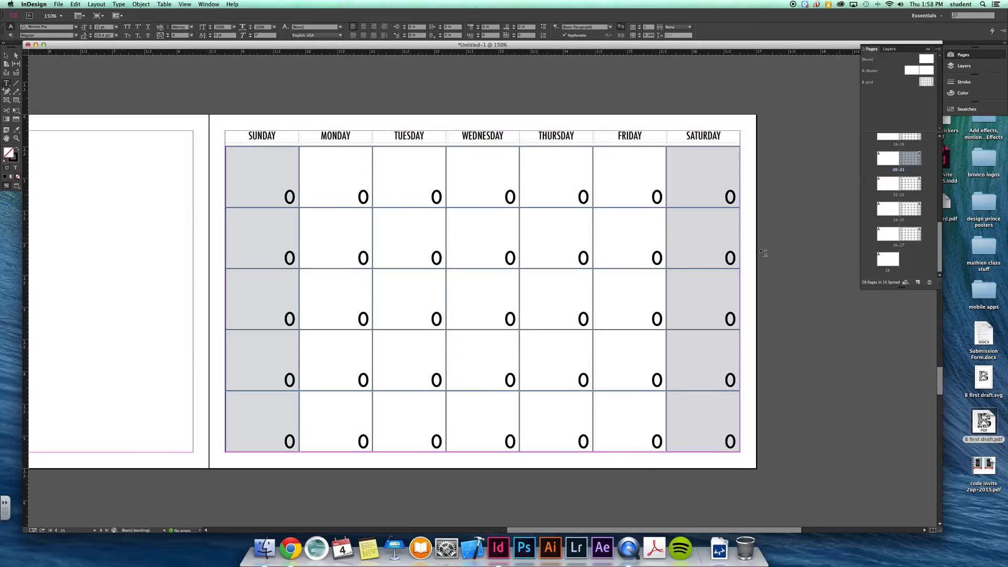
{"action": "key", "text": "super+minus"}
{"action": "key", "text": "super+minus"}
{"action": "key", "text": "super+minus"}
{"action": "key", "text": "super+minus"}
{"action": "key", "text": "super+minus"}
{"action": "scroll", "coordinate": [609, 341], "scroll_direction": "down", "scroll_amount": 4}
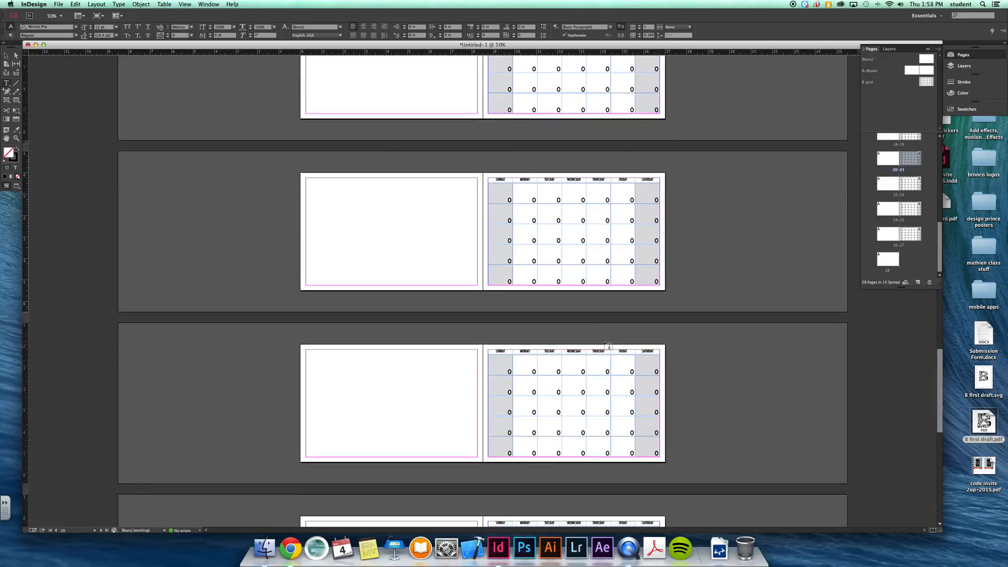
{"action": "scroll", "coordinate": [608, 347], "scroll_direction": "down", "scroll_amount": 5}
{"action": "scroll", "coordinate": [609, 346], "scroll_direction": "up", "scroll_amount": 15}
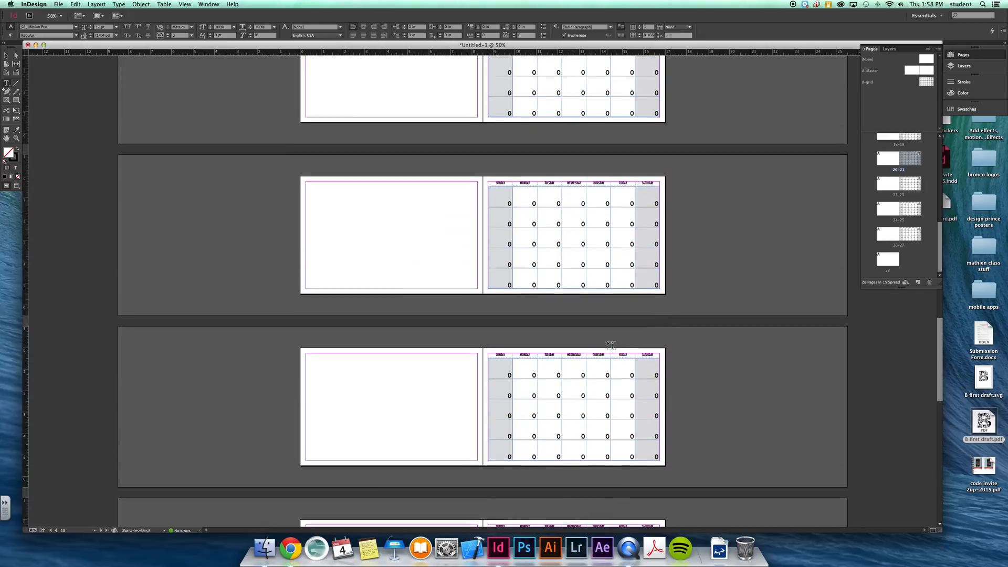
{"action": "scroll", "coordinate": [610, 345], "scroll_direction": "up", "scroll_amount": 15}
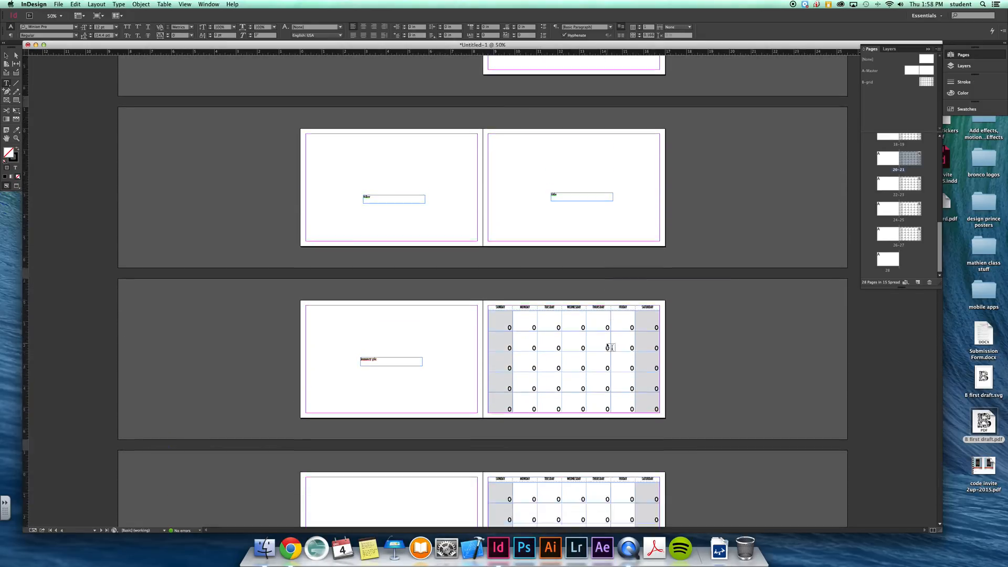
{"action": "scroll", "coordinate": [609, 347], "scroll_direction": "down", "scroll_amount": 2}
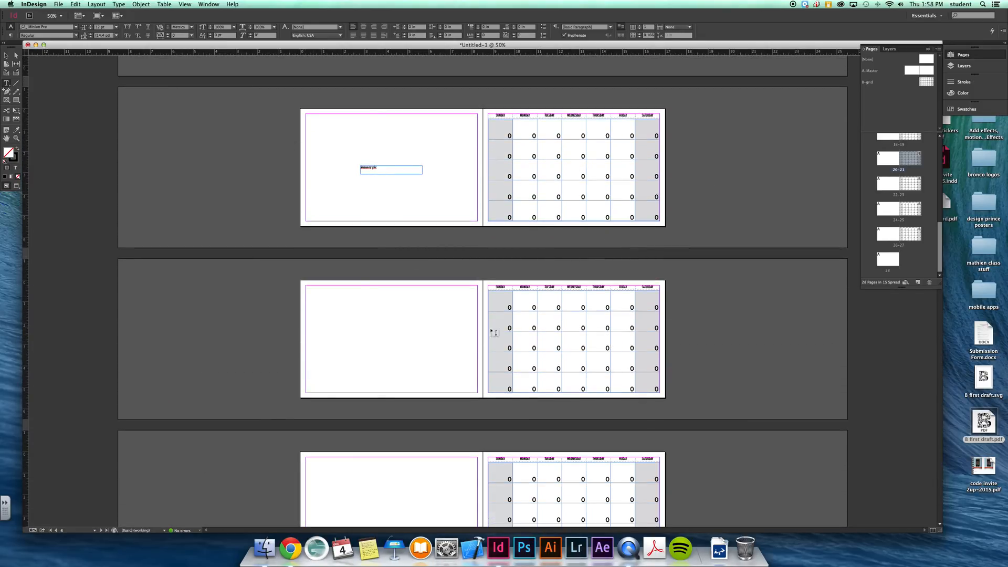
{"action": "scroll", "coordinate": [417, 470], "scroll_direction": "down", "scroll_amount": 5}
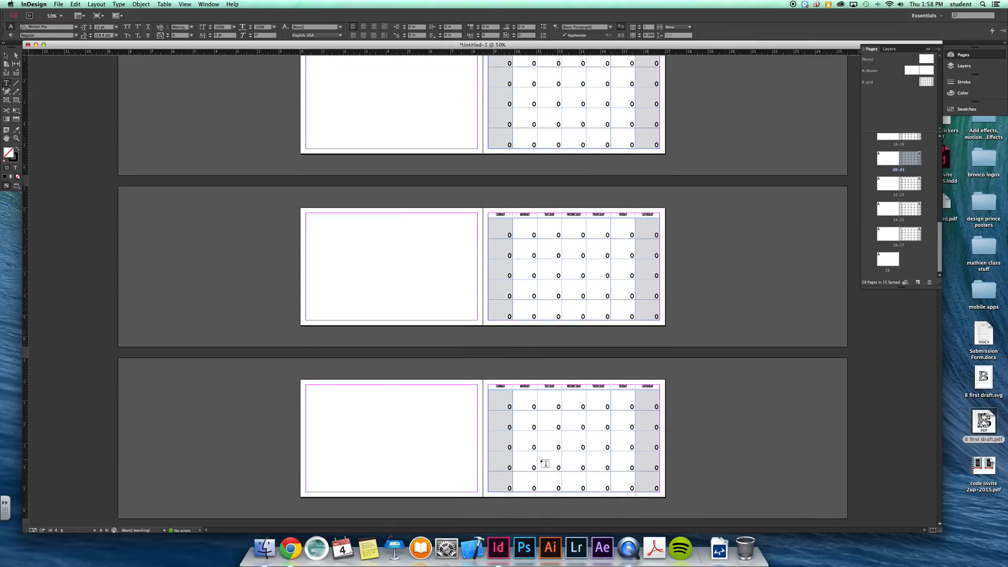
{"action": "scroll", "coordinate": [541, 364], "scroll_direction": "down", "scroll_amount": 1}
{"action": "scroll", "coordinate": [656, 417], "scroll_direction": "down", "scroll_amount": 6}
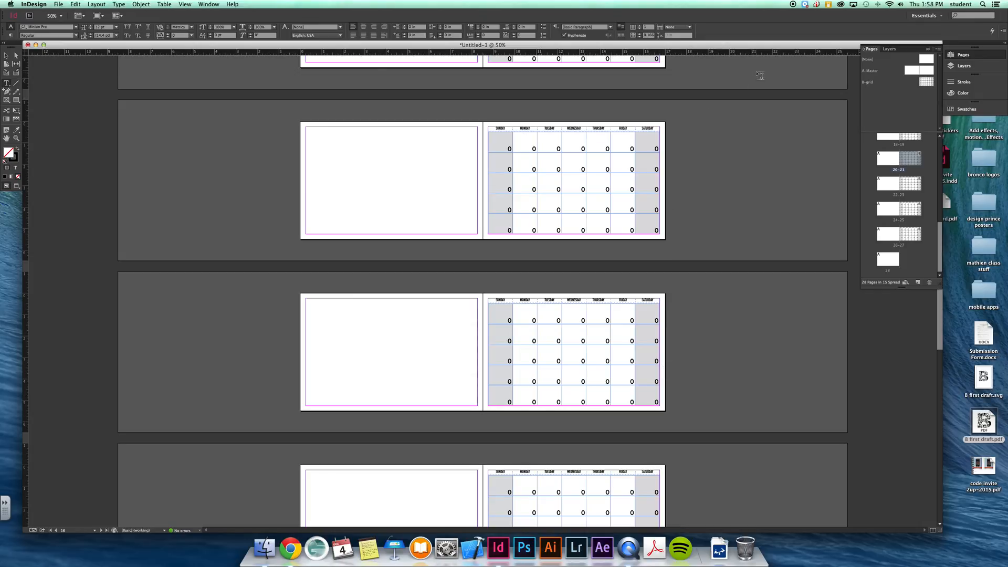